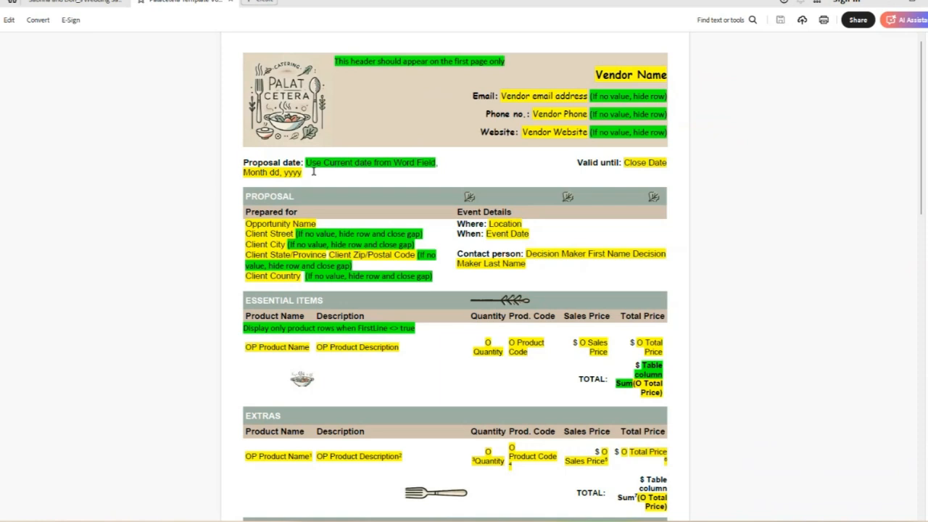
# Review the proposal template and, in the Word requirements document's mapping table, add a Proposal date row noting "Present current date in Word Field format, Month dd, yyyy"
pyautogui.scroll(-2, 390, 294)
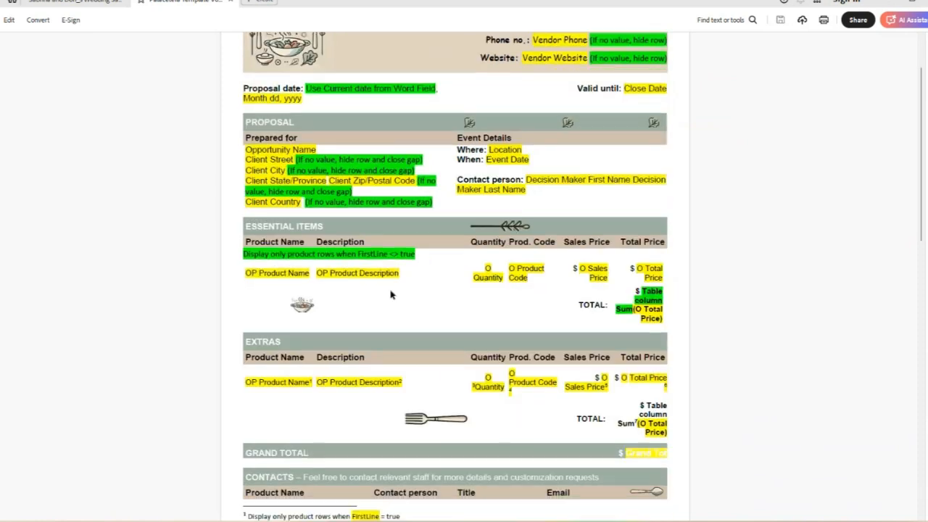
pyautogui.scroll(-2, 390, 294)
pyautogui.scroll(-3, 626, 421)
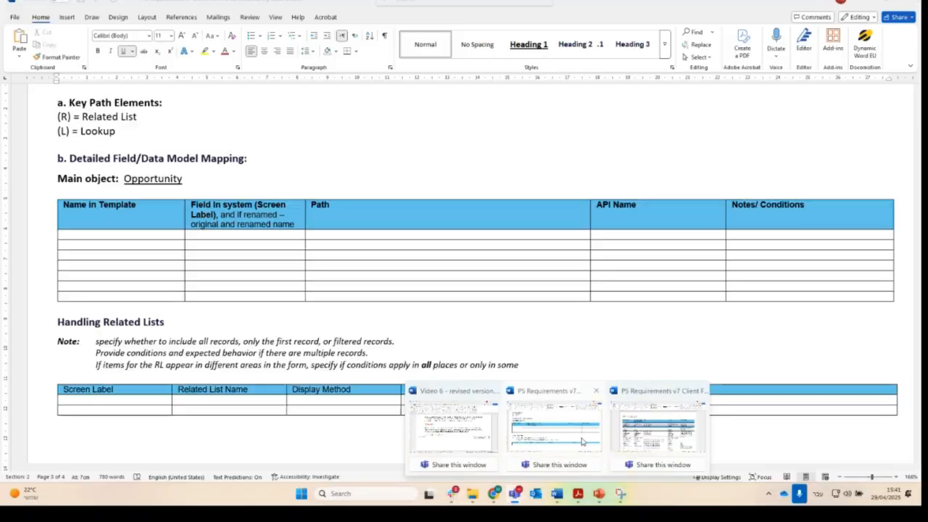
pyautogui.click(582, 440)
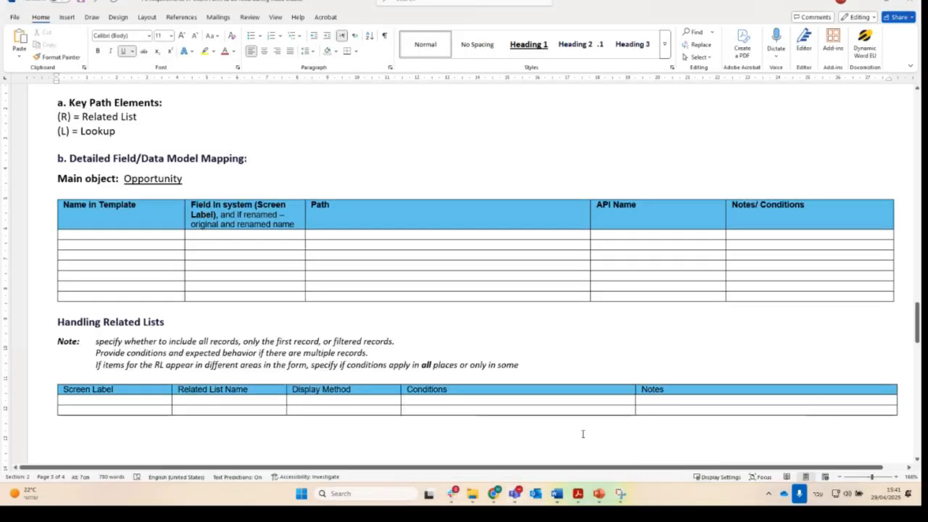
pyautogui.click(128, 236)
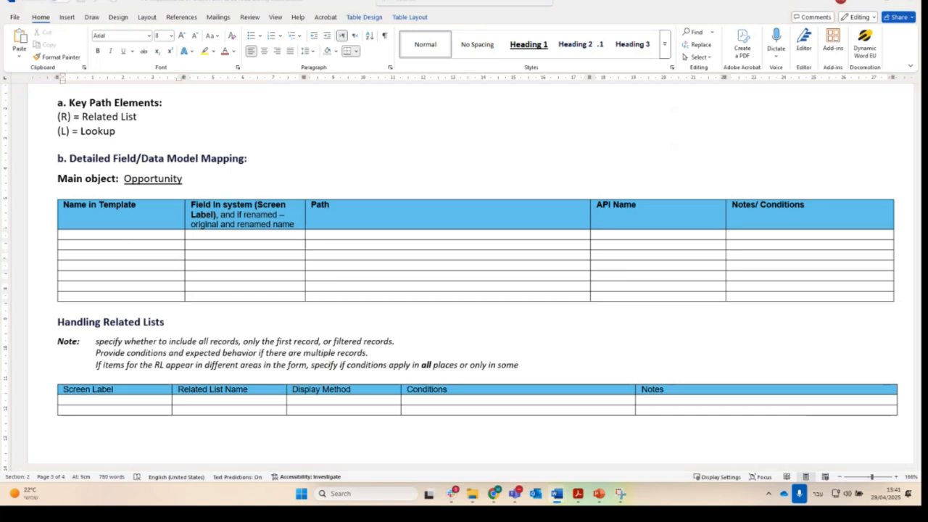
pyautogui.write('Proposal date\t-\t\t\tPresent current date in Word Field format, Month dd, yyyy')
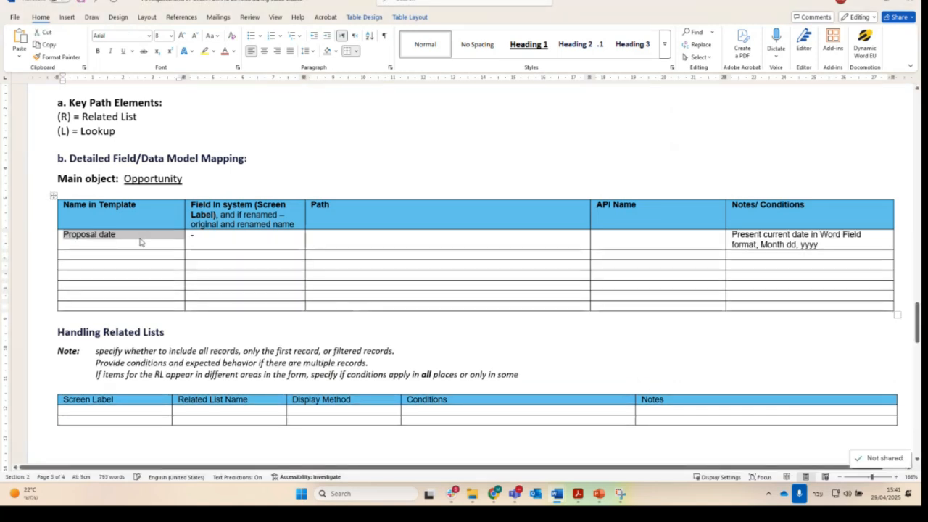
# Add mapping rows for Opportunity Name (field Name, API name Name) and Grand Total (field Grand Total, API name Grand_Total__c)
pyautogui.click(141, 242)
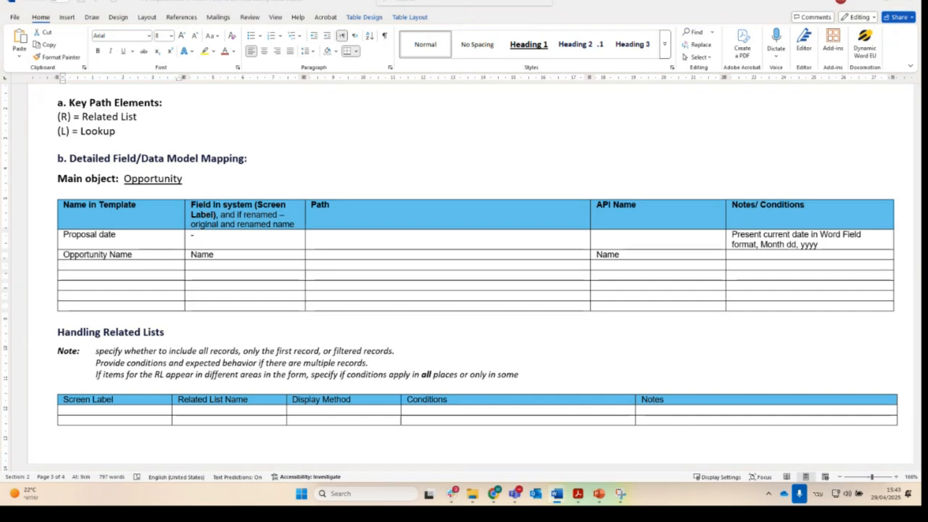
pyautogui.click(152, 266)
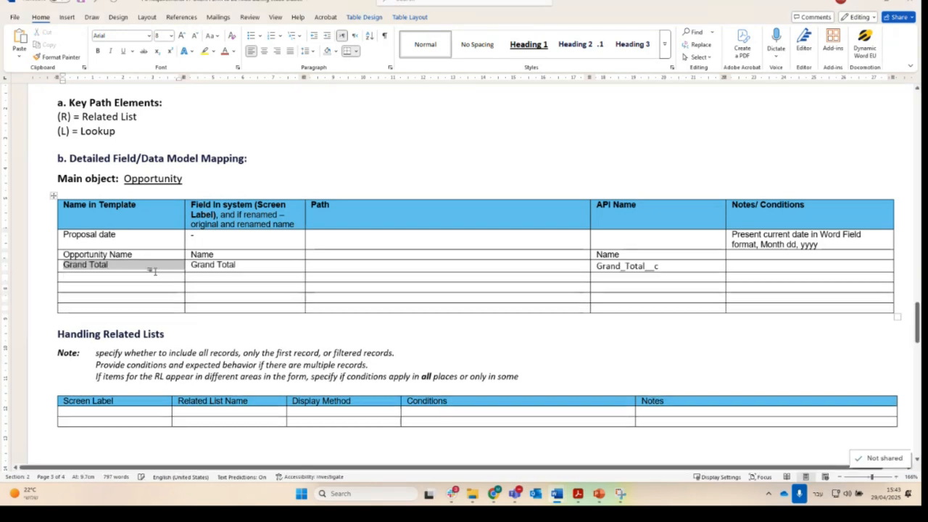
pyautogui.click(112, 278)
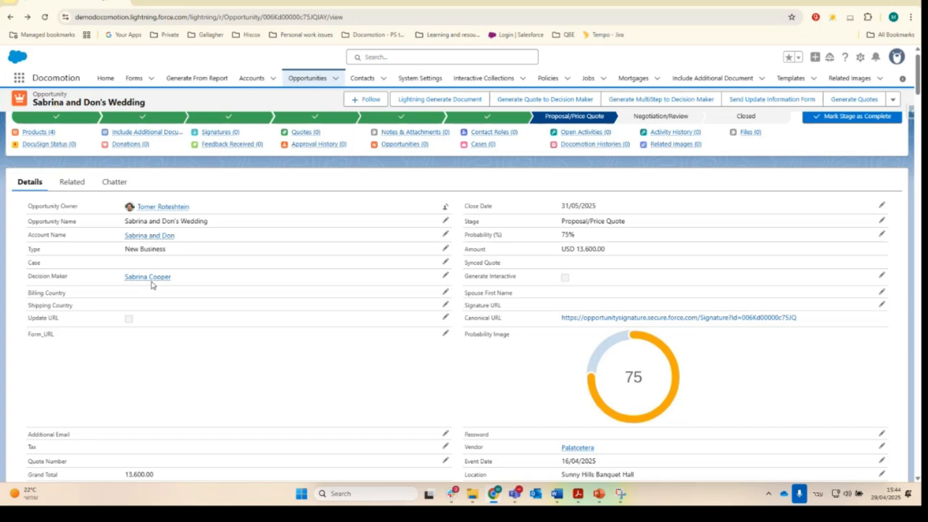
# Open the decision maker's contact record from the Salesforce opportunity and open its name for editing to examine the component fields
pyautogui.moveTo(148, 285)
pyautogui.click(137, 278)
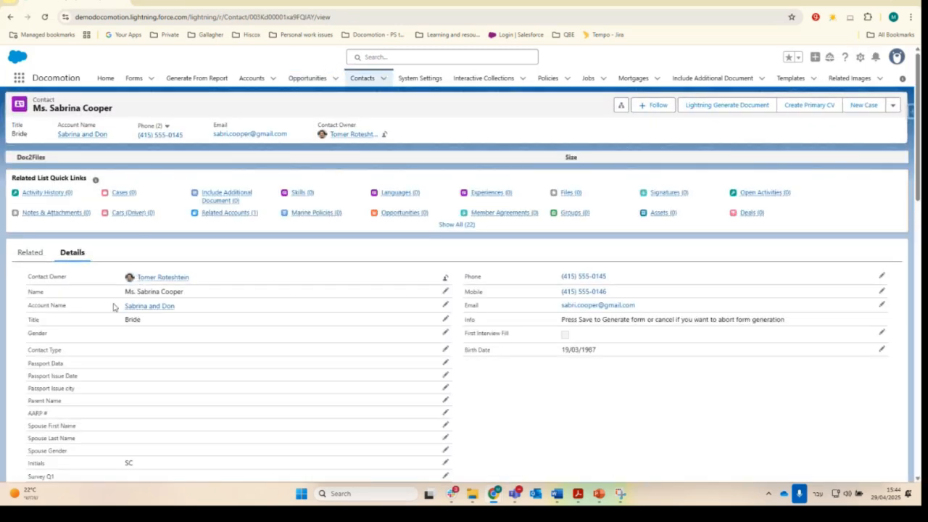
pyautogui.moveTo(138, 309)
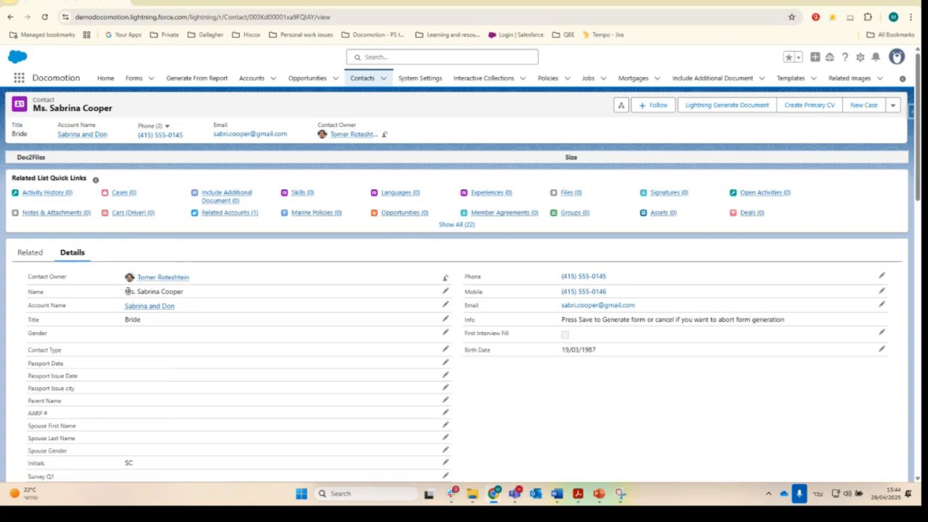
pyautogui.click(447, 291)
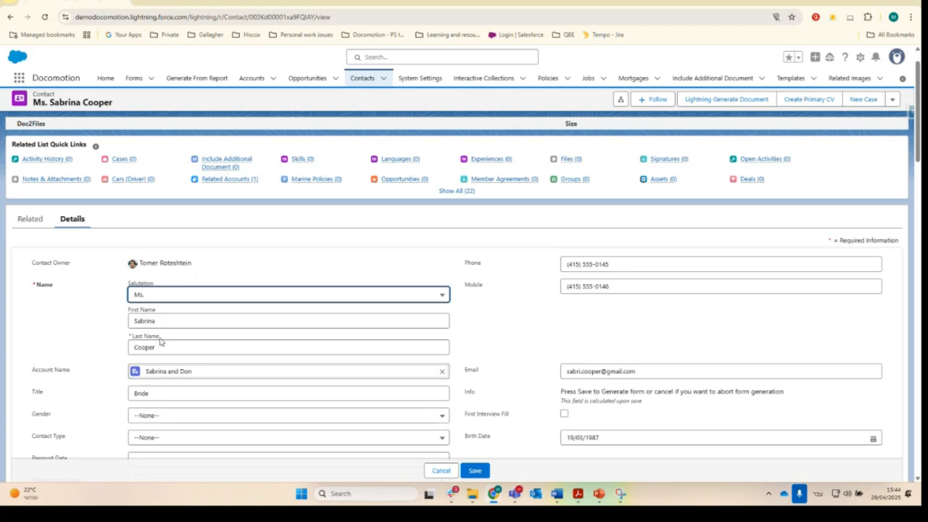
# View the browser's installed extensions and show all data of the contact record in Salesforce Inspector Reloaded
pyautogui.click(868, 16)
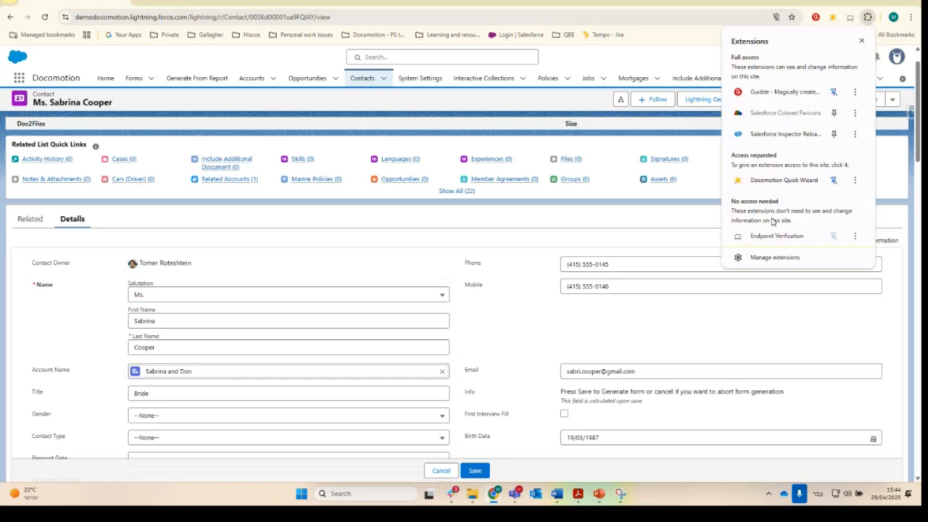
pyautogui.click(782, 257)
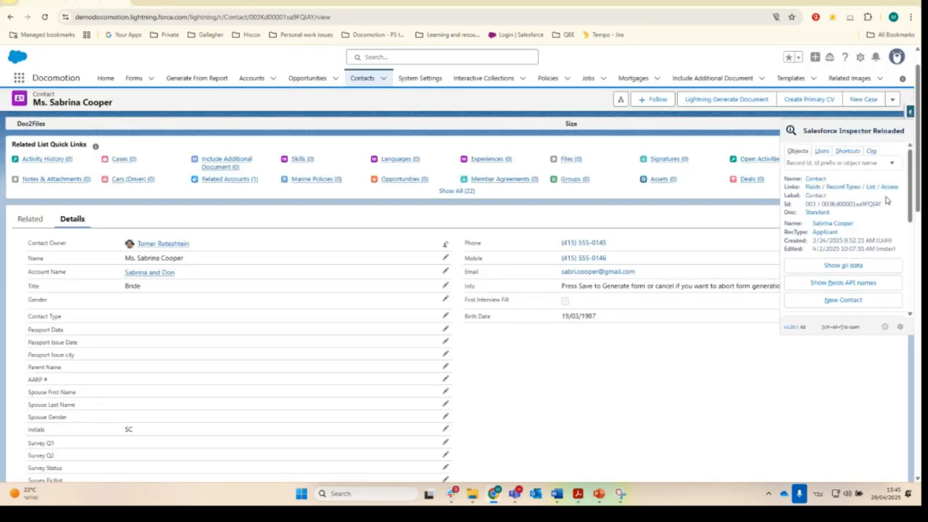
pyautogui.click(856, 265)
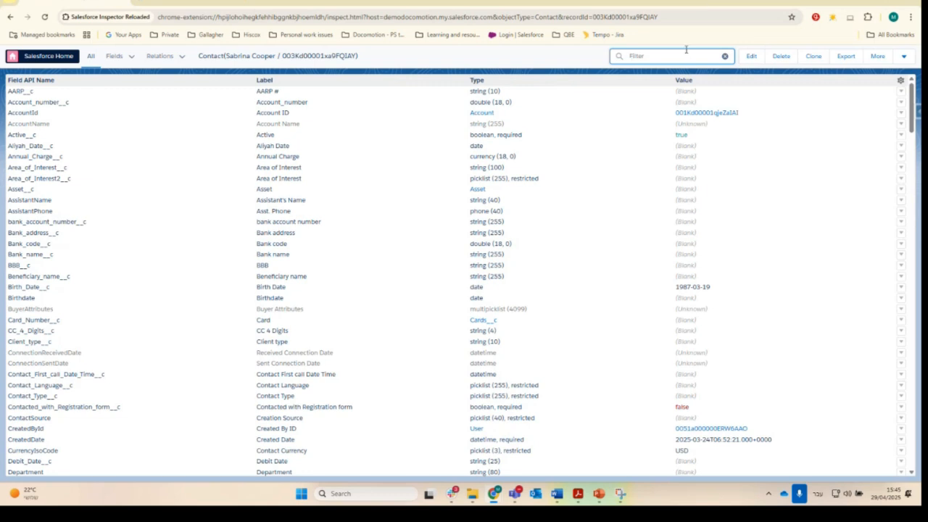
# Filter the contact's field list by "salu" and by "name" to look up the API names of its name components
pyautogui.write('נןר')
pyautogui.press('BackSpace')
pyautogui.press('BackSpace')
pyautogui.press('BackSpace')
pyautogui.hotkey('alt', 'shift')
pyautogui.write('salu')
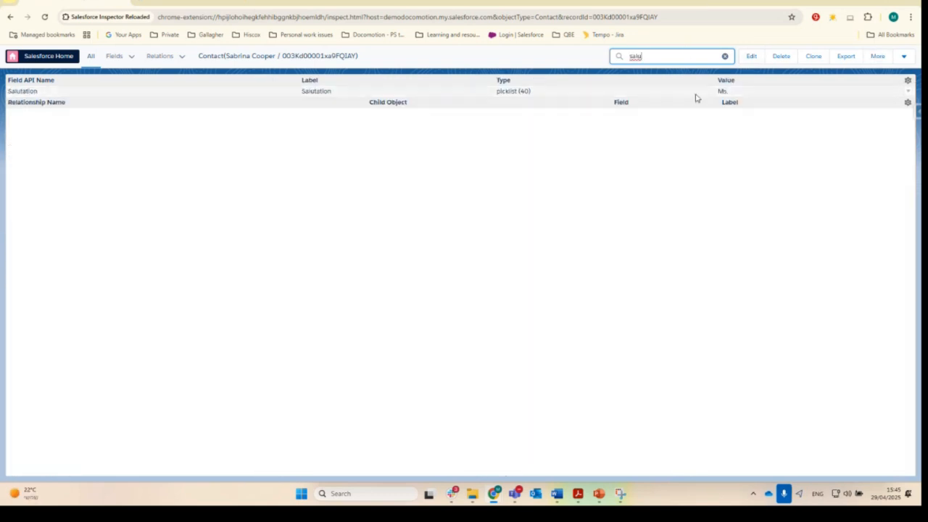
pyautogui.doubleClick(644, 53)
pyautogui.write('name')
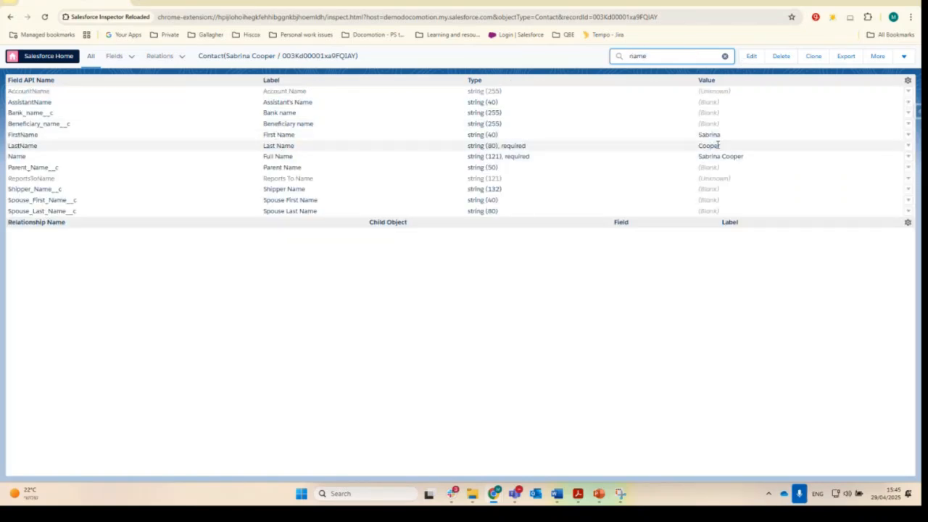
# Return to the opportunity record, show all its data in Salesforce Inspector Reloaded and filter the fields by "name"
pyautogui.click(10, 17)
pyautogui.click(9, 19)
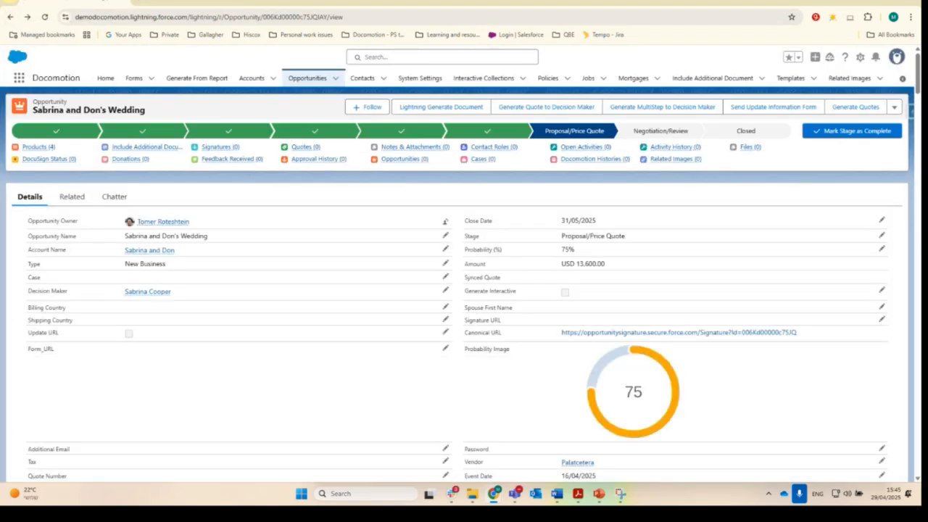
pyautogui.click(911, 111)
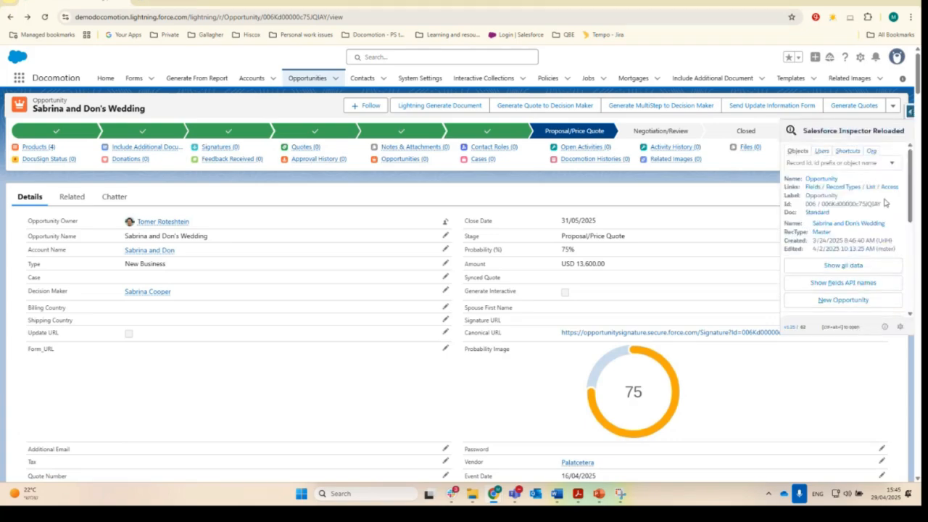
pyautogui.click(845, 265)
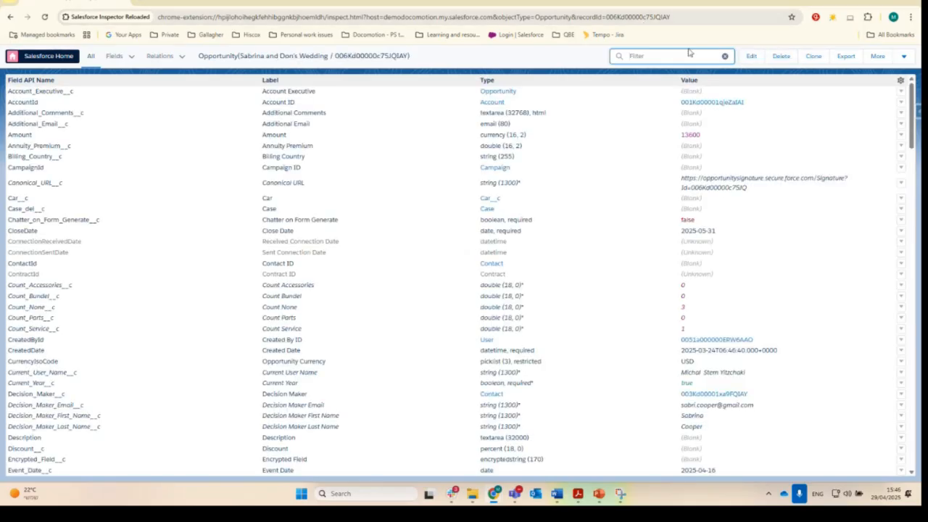
pyautogui.write('name')
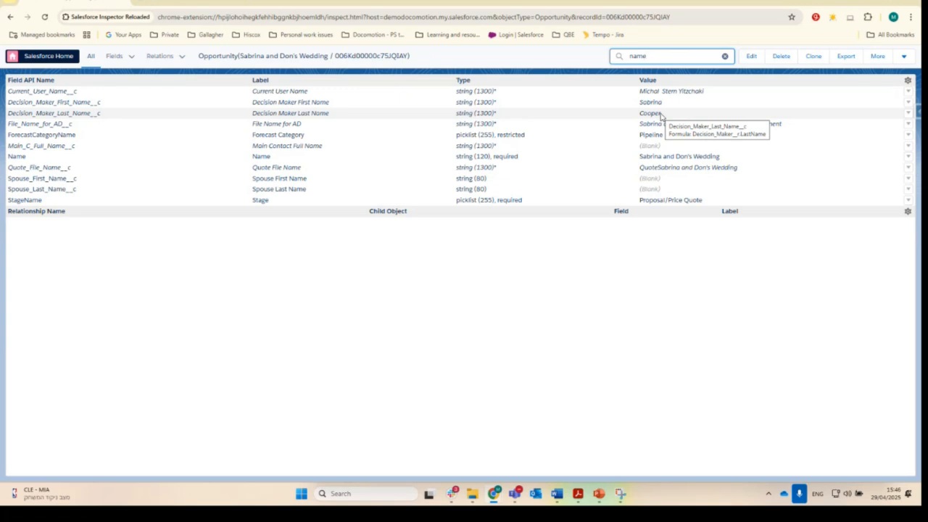
# In the Word mapping table, add rows mapping Decision Maker First Name to Decision_Maker_First_Name__c and Decision Maker Last Name to Decision_Maker_Last_Name__c
pyautogui.hotkey('alt', 'Tab')
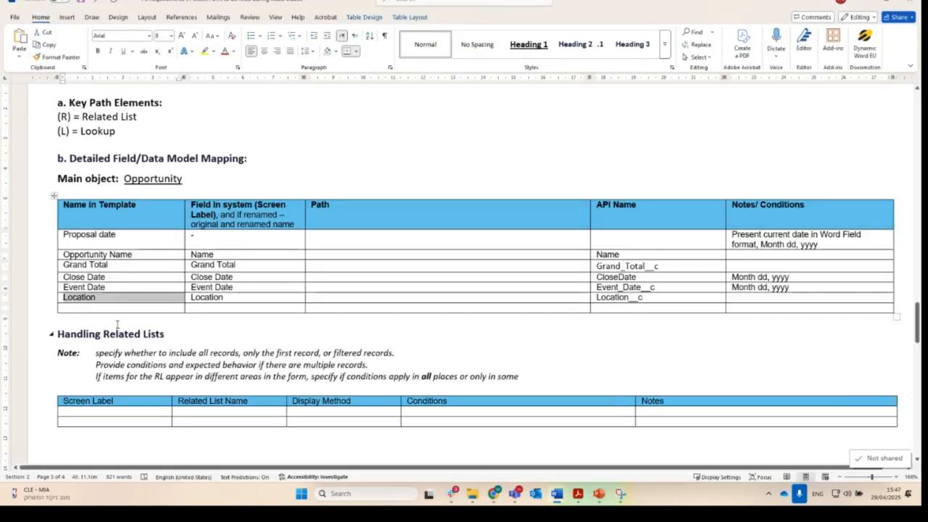
pyautogui.click(148, 309)
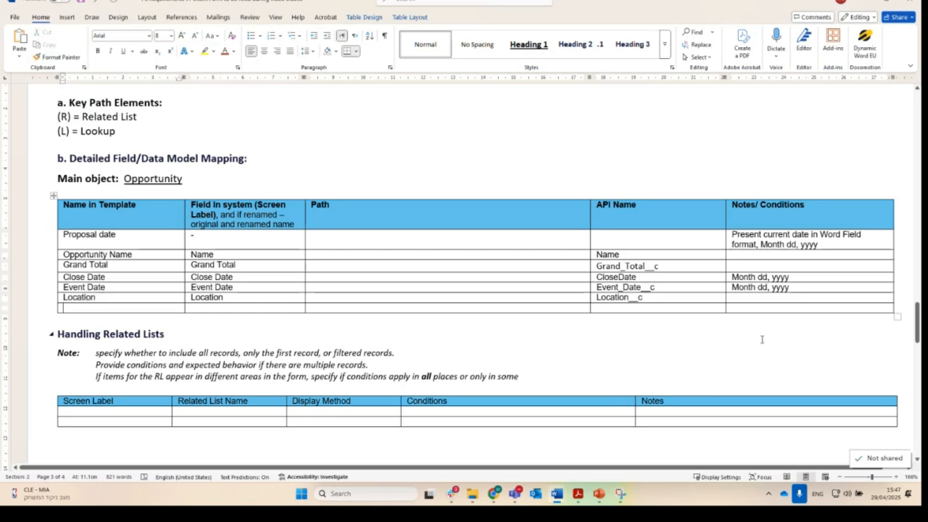
pyautogui.click(774, 306)
pyautogui.press('Tab')
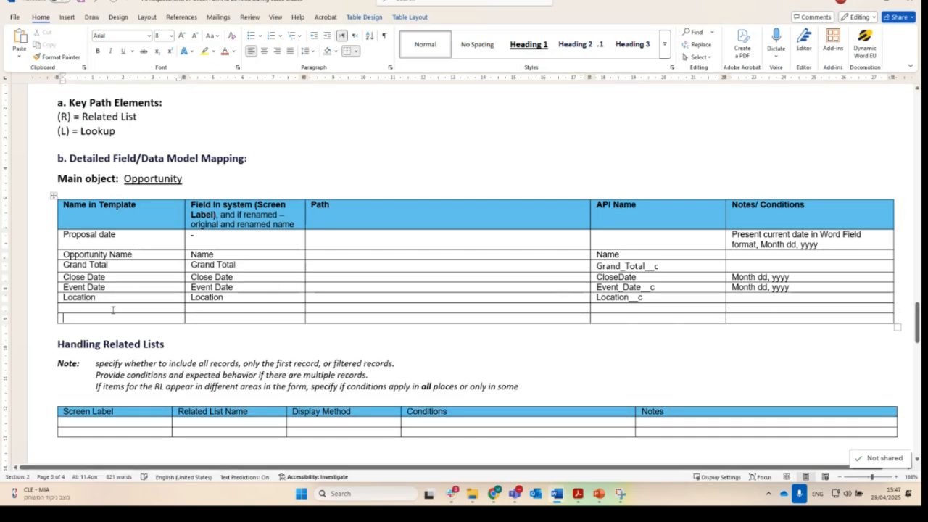
pyautogui.write('Decision Maker First Name\tDecision Maker First Name\t\tDecision_Maker_First_Name__c\t Decision Maker Last Name\tDecision Maker Last Name\t\tDecision_Maker_Last_Name__c')
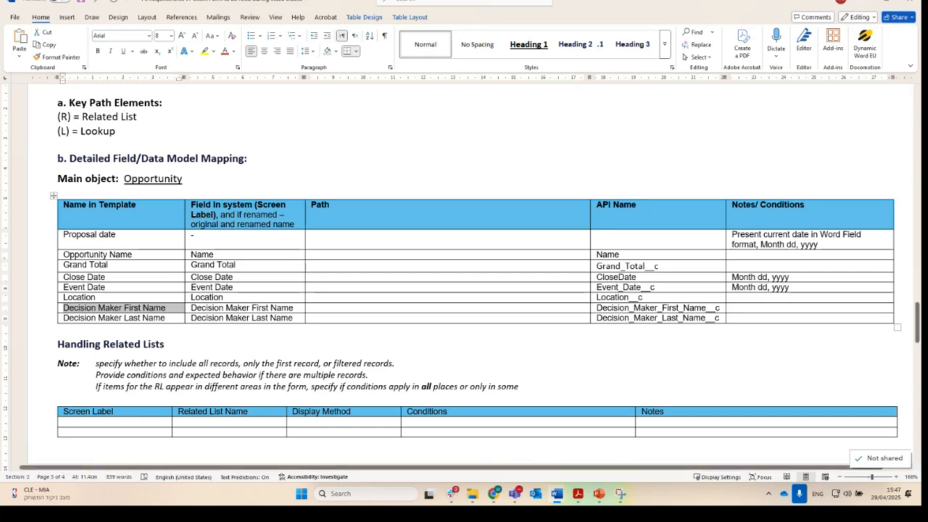
# Switch to the Palacetera template PDF and review the vendor fields in its header
pyautogui.moveTo(583, 497)
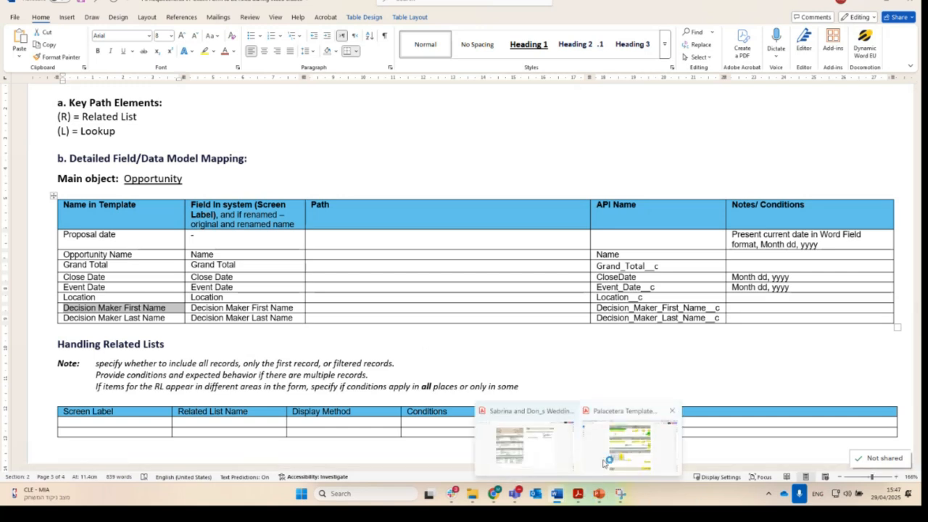
pyautogui.click(629, 443)
pyautogui.scroll(3, 435, 261)
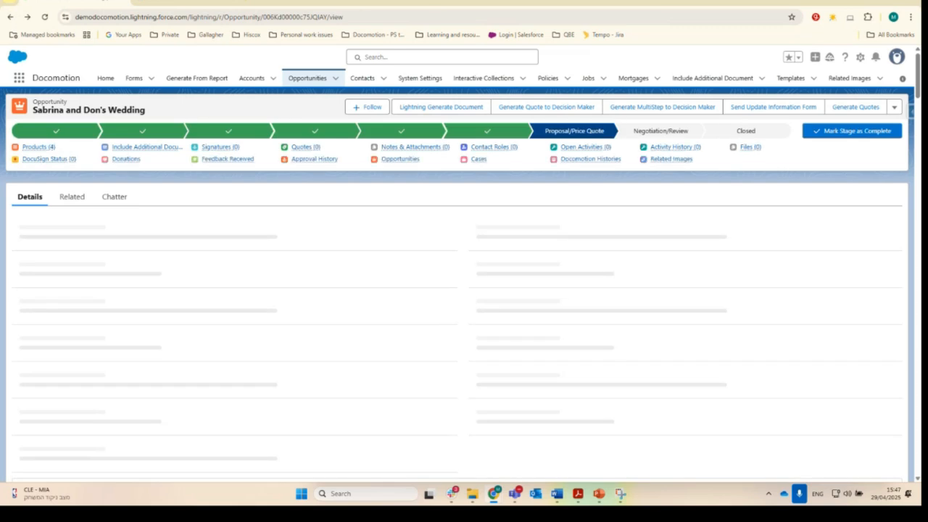
# Open the vendor's account record from the Salesforce opportunity and compare its fields with the template's vendor header
pyautogui.scroll(-2, 550, 369)
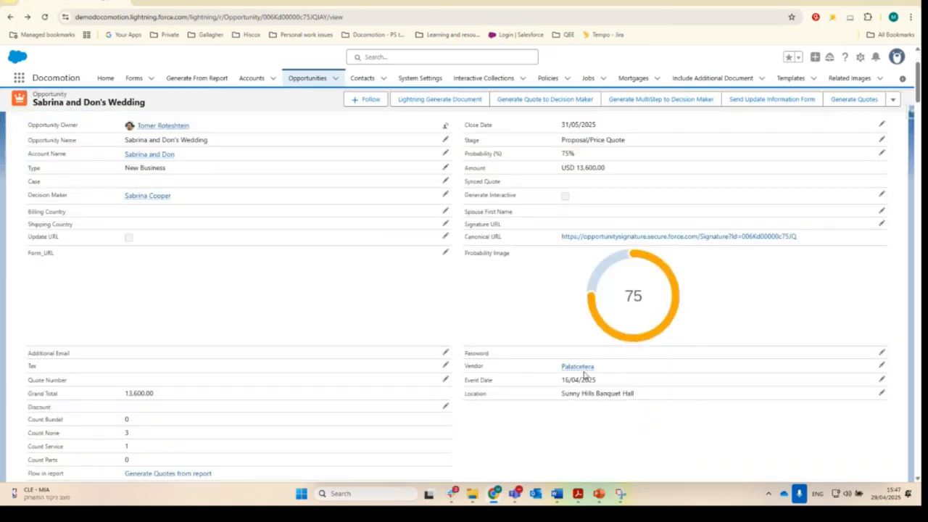
pyautogui.moveTo(584, 372)
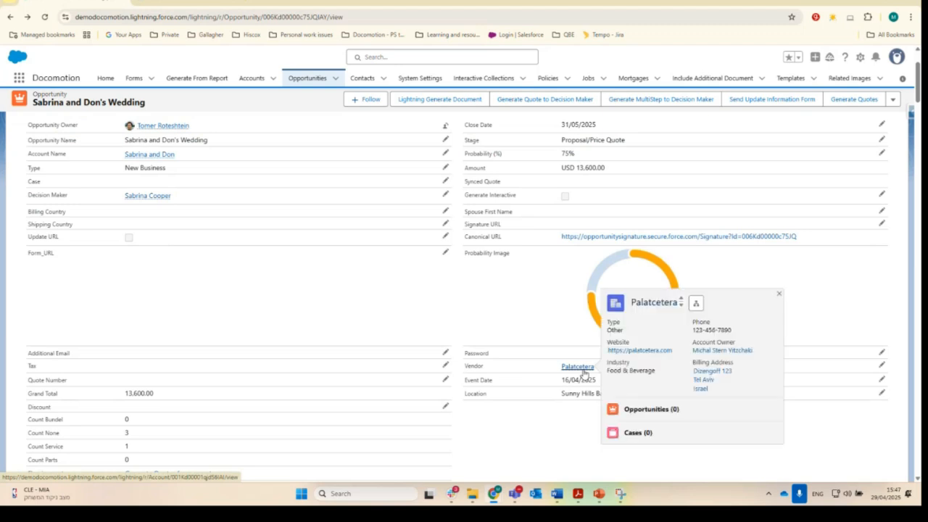
pyautogui.click(578, 367)
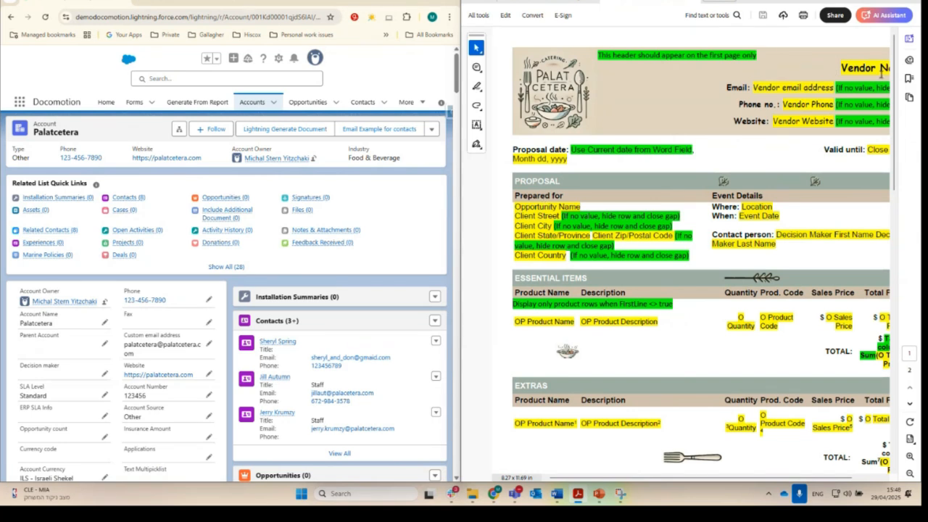
pyautogui.scroll(-1, 793, 180)
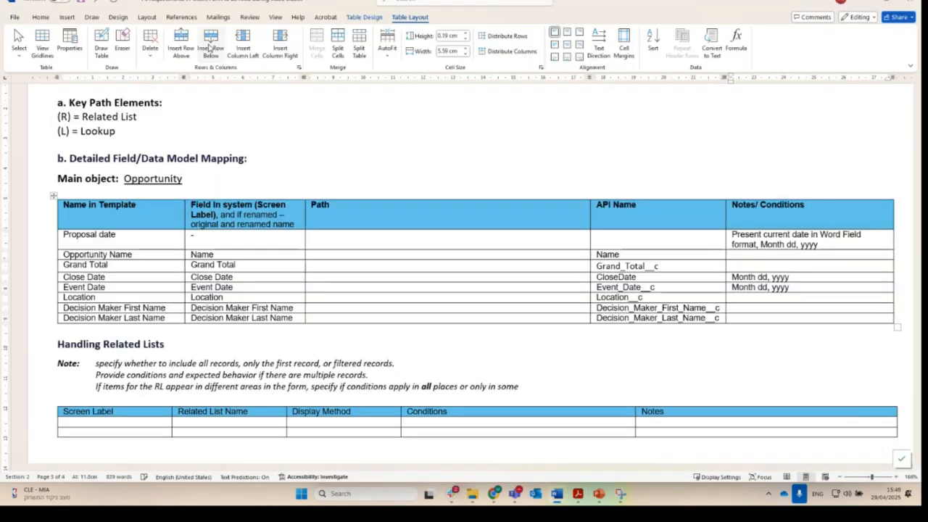
# Insert five blank rows at the end of the field mapping table in the Word requirements document
pyautogui.click(211, 45)
pyautogui.click(211, 45)
pyautogui.click(211, 45)
pyautogui.click(211, 45)
pyautogui.click(211, 44)
# Map Vendor Name (Name), email address (Custom_email_address__c), Phone and Website via (L) Vendor (Vendor__r) >, noting "If no value, hide row" for all but the name
pyautogui.click(121, 360)
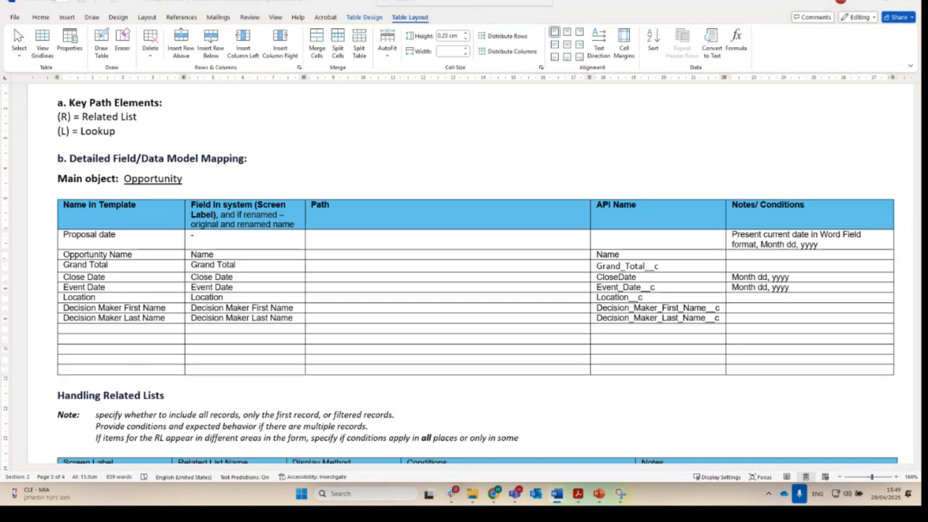
pyautogui.click(125, 330)
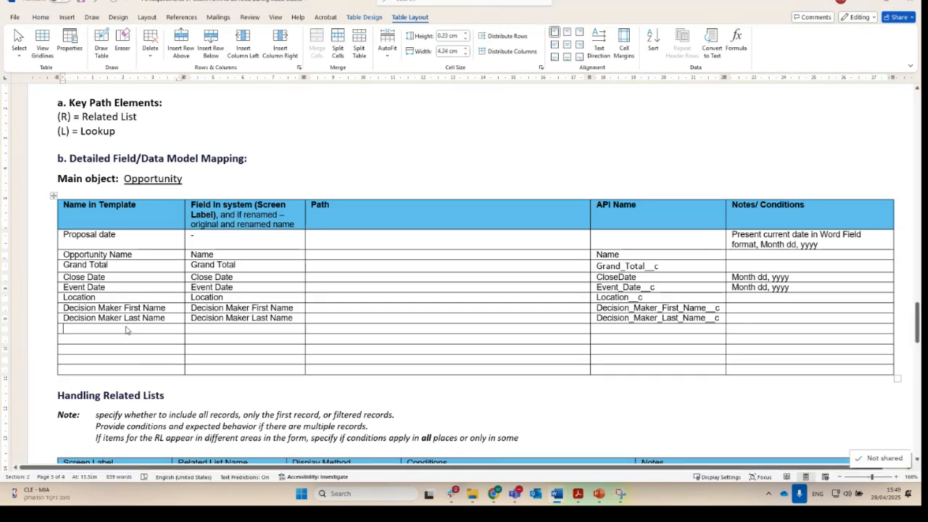
pyautogui.write('Vendor Name\tAccount Name\t(L) Vendor (Vendor__r) >\tName\t Vendor email address\tCustom email address\t(L) Vendor (Vendor__r) >\tCustom_email_address__c\tIf no value, hide row Vendor Phone\tPhone\t(L) Vendor (Vendor__r) >\tPhone\tIf no value, hide row Vendor Website\tWebsite\t(L) Vendor (Vendor__r) >\tWebsite\tIf no value, hide row')
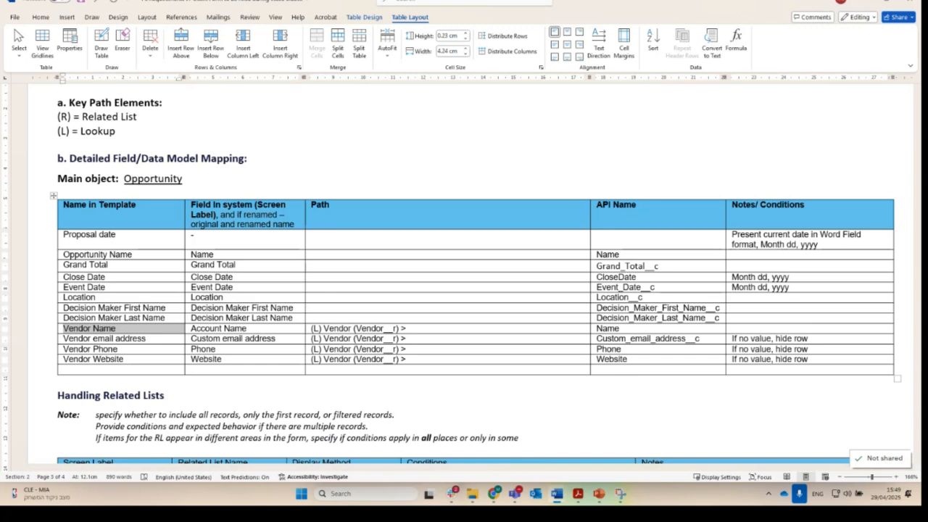
# Check the highlighted fields in the template PDF against the mapping table, and return to the Word requirements document
pyautogui.hotkey('alt', 'Tab')
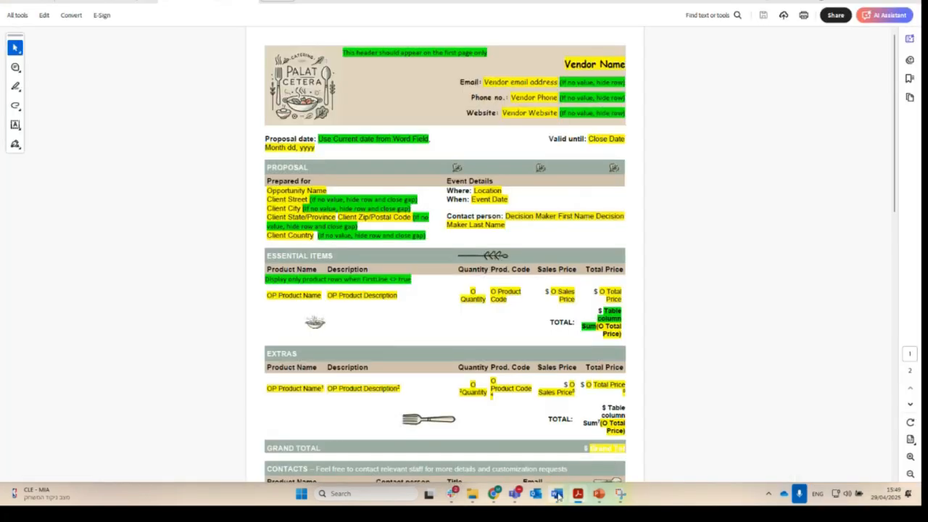
pyautogui.moveTo(556, 493)
pyautogui.click(566, 441)
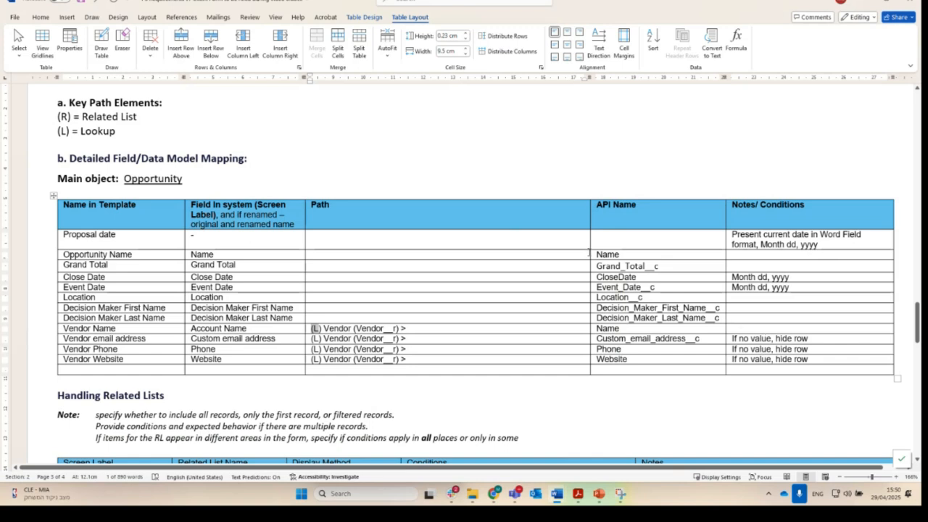
# Open the client's account record from the Salesforce opportunity and open its Billing Address for editing to examine the separate address fields
pyautogui.scroll(-3, 589, 251)
pyautogui.scroll(-5, 589, 251)
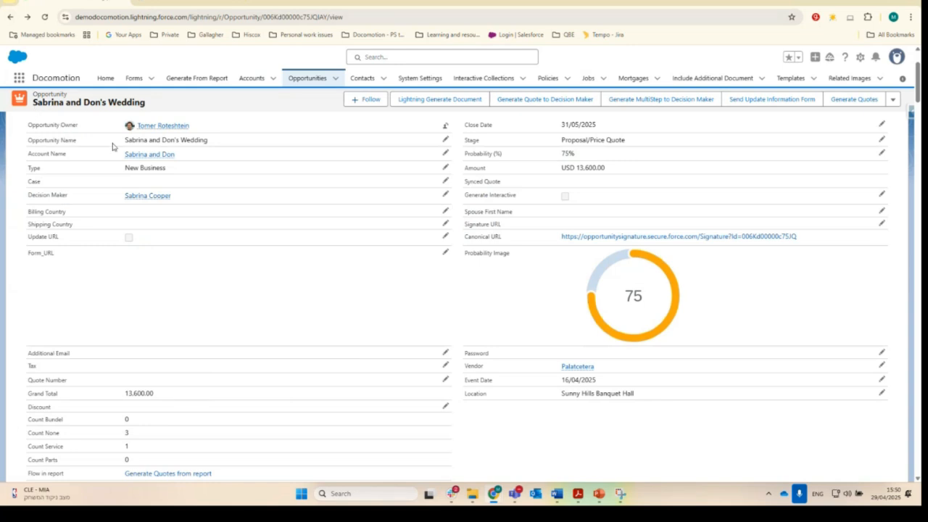
pyautogui.moveTo(152, 158)
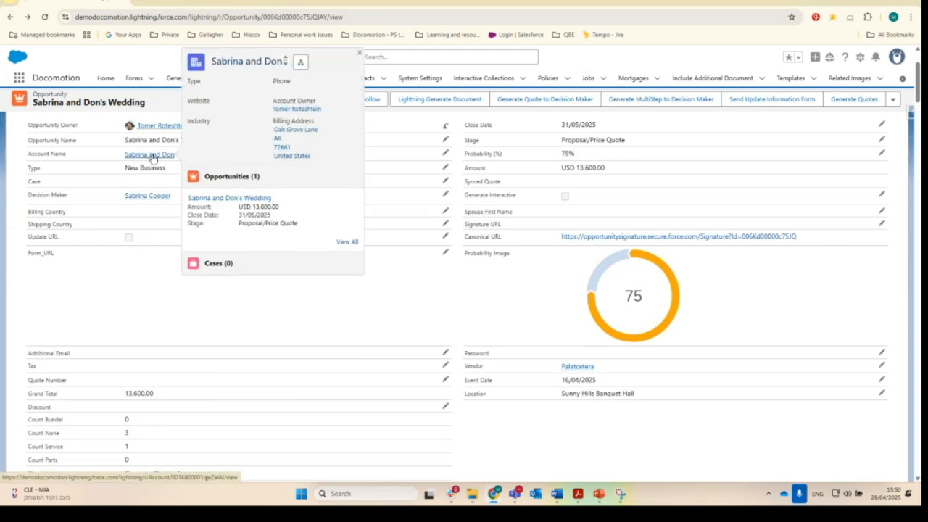
pyautogui.click(152, 157)
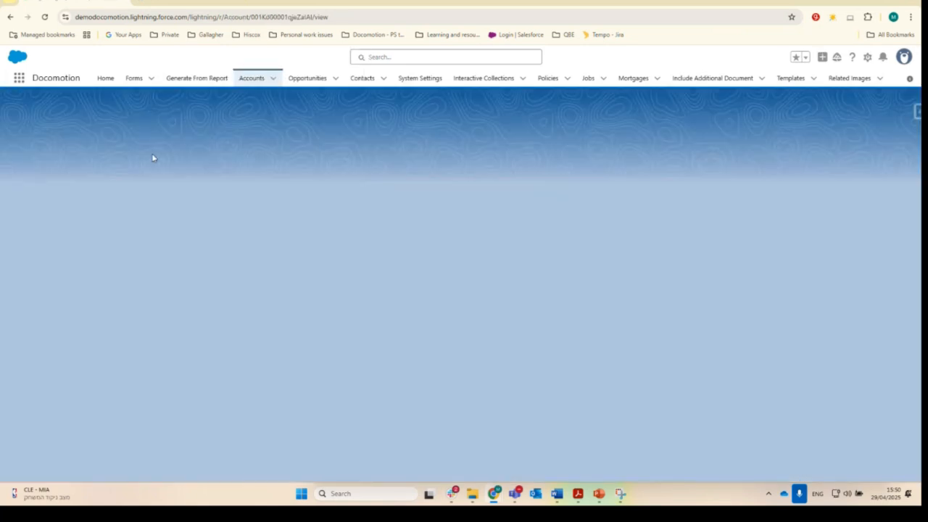
pyautogui.scroll(-10, 263, 322)
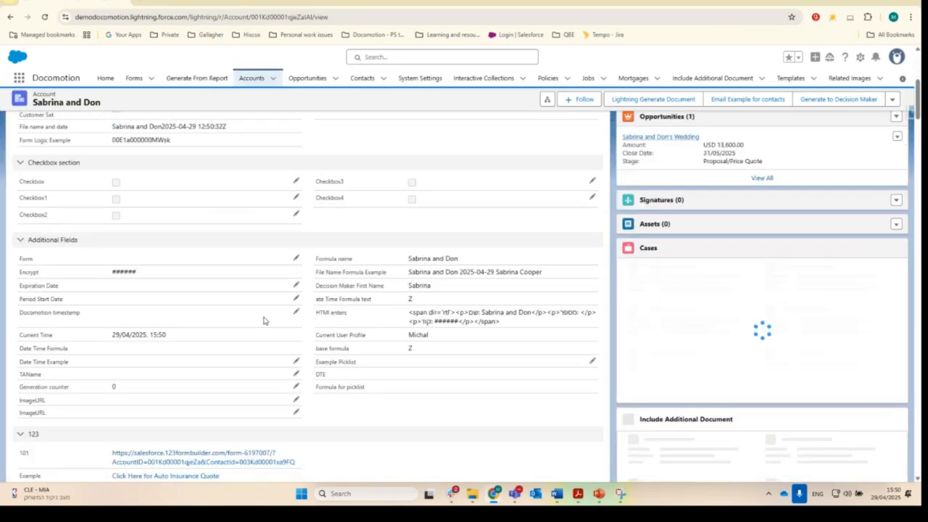
pyautogui.scroll(-2, 267, 324)
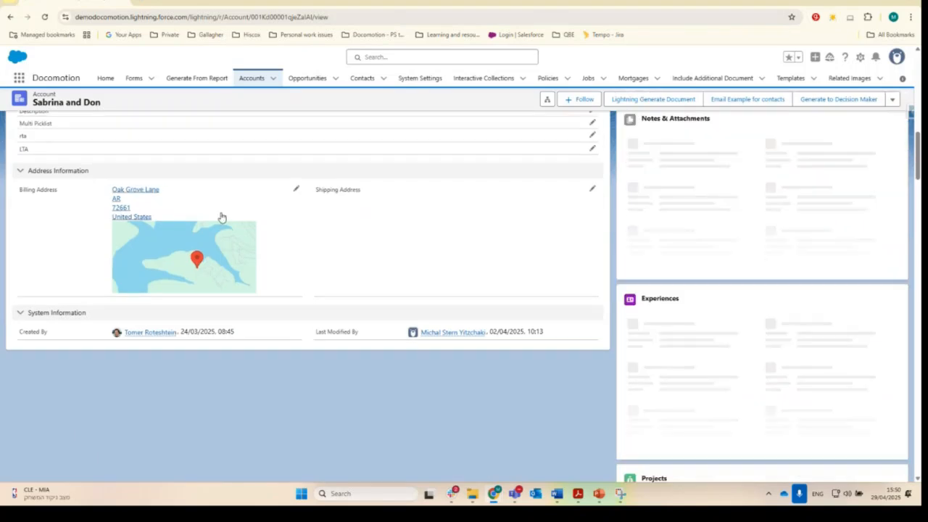
pyautogui.click(295, 190)
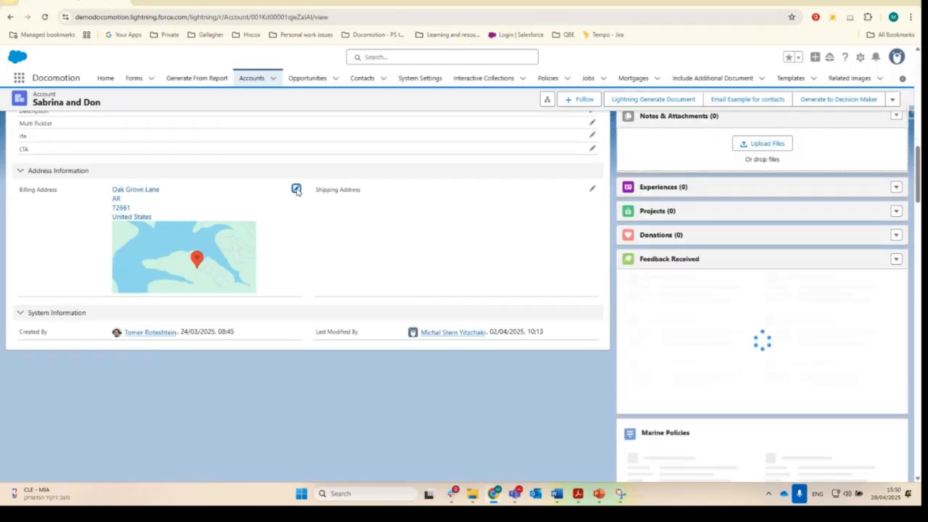
pyautogui.scroll(-6, 253, 208)
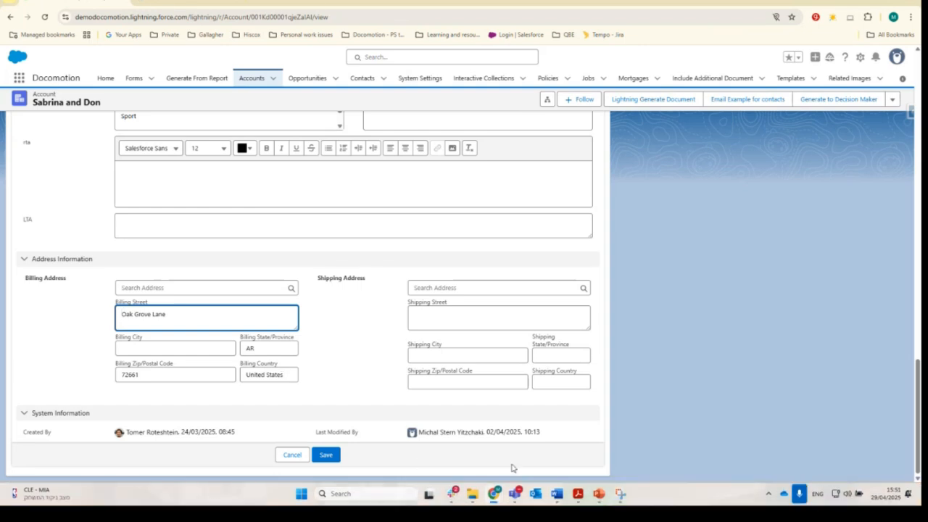
# In the Word mapping table, map Client Street, City, State/Province, Zip/Postal Code and Country to Billing fields via (L) Account (Account)>, noting "If no value, hide row and close gap"
pyautogui.hotkey('alt', 'Tab')
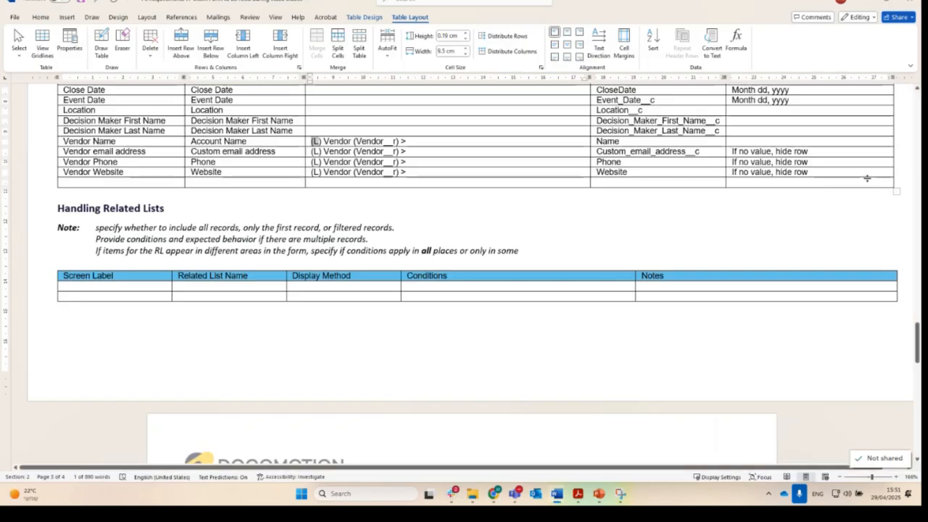
pyautogui.click(161, 184)
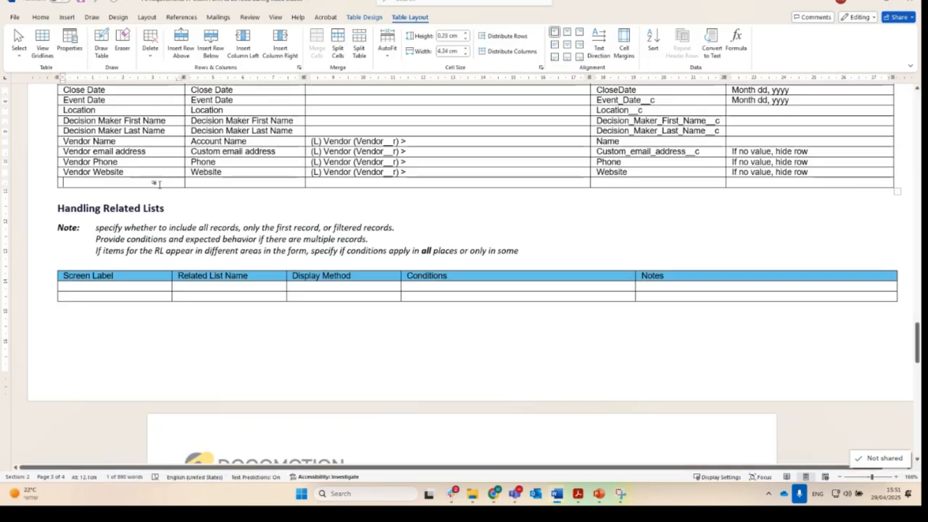
pyautogui.write('Client Street\tBilling Street\t(L) Account (Account)>\tBillingStreet\tIf no value, hide row and close gap Client City\tBilling City\t(L) Account (Account)>\tBillingCity\tIf no value, hide row and close gap Client State/Province\tBilling State/Province\t(L) Account (Account)>\tBillingState\tIf no value, hide row and close gap Client Zip/Postal Code\tBilling Zip/Postal Code\t(L) Account (Account)>\tBillingPostalCode\tIf no value, hide row and close gap Client Country\tBilling Country\t(L) Account (Account)>\tBillingCountry\tIf no value, hide row and close gap')
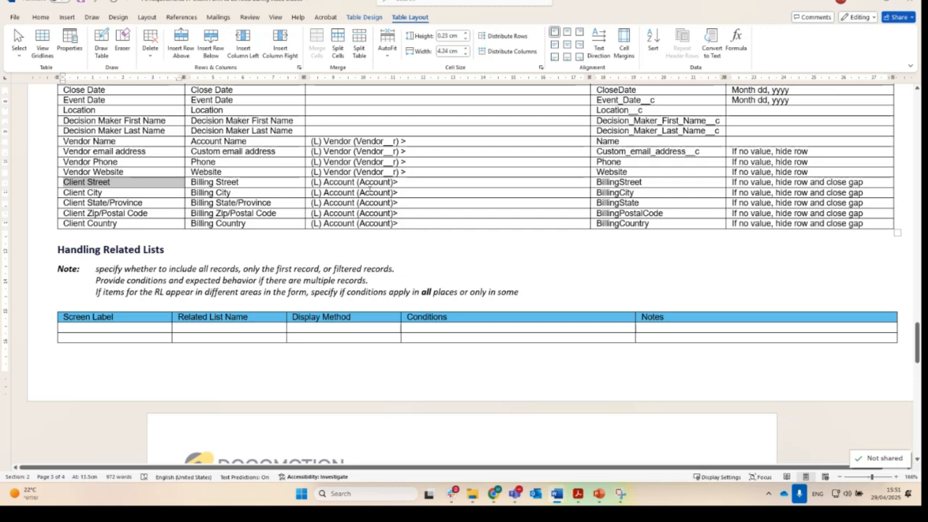
pyautogui.scroll(3, 376, 193)
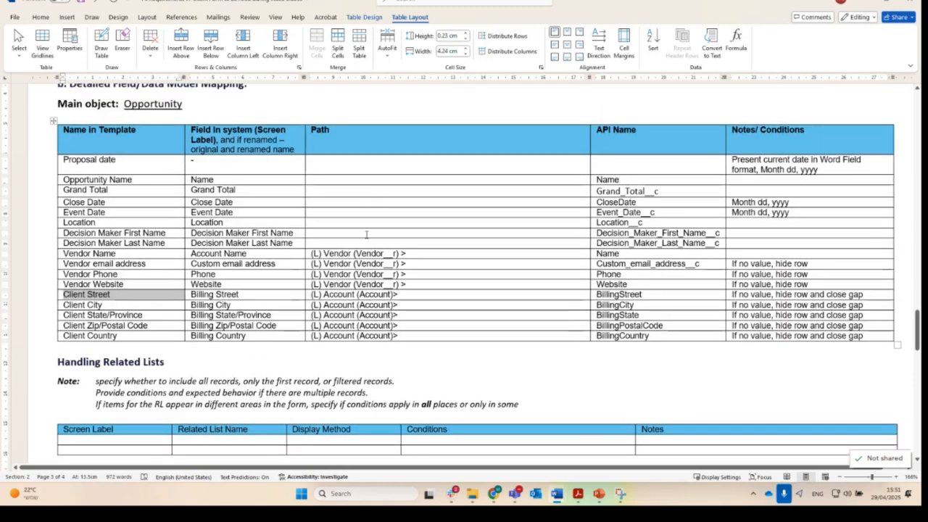
# Open the full Products related list from the Salesforce opportunity and compare it with the product tables in the template PDF
pyautogui.hotkey('alt', 'Tab')
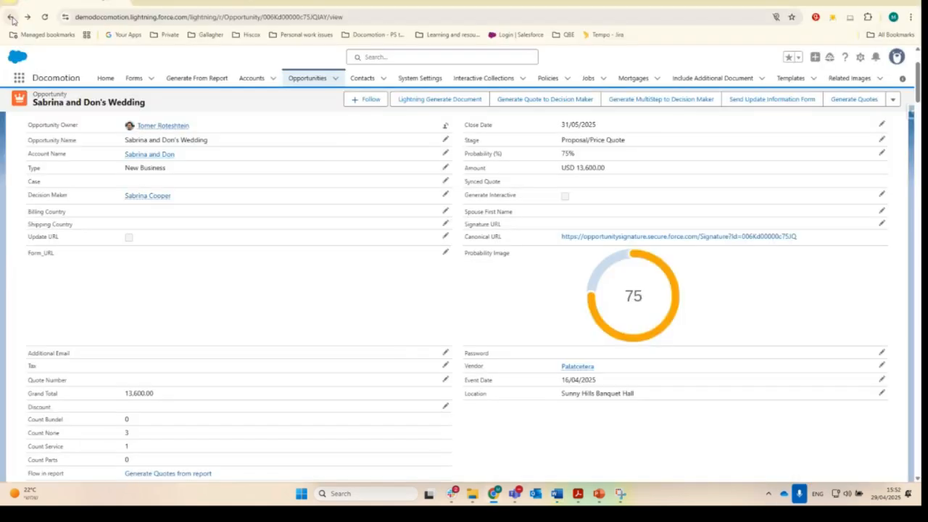
pyautogui.scroll(-10, 95, 271)
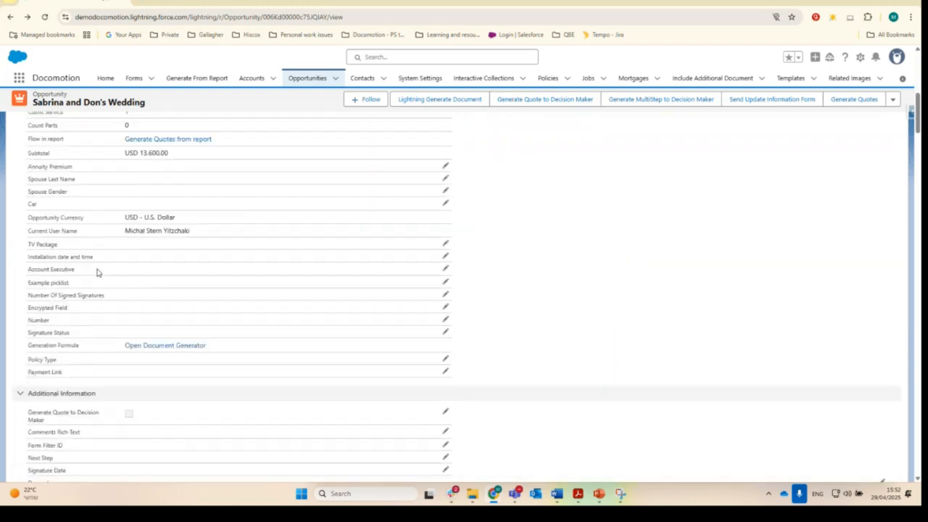
pyautogui.scroll(-2, 95, 271)
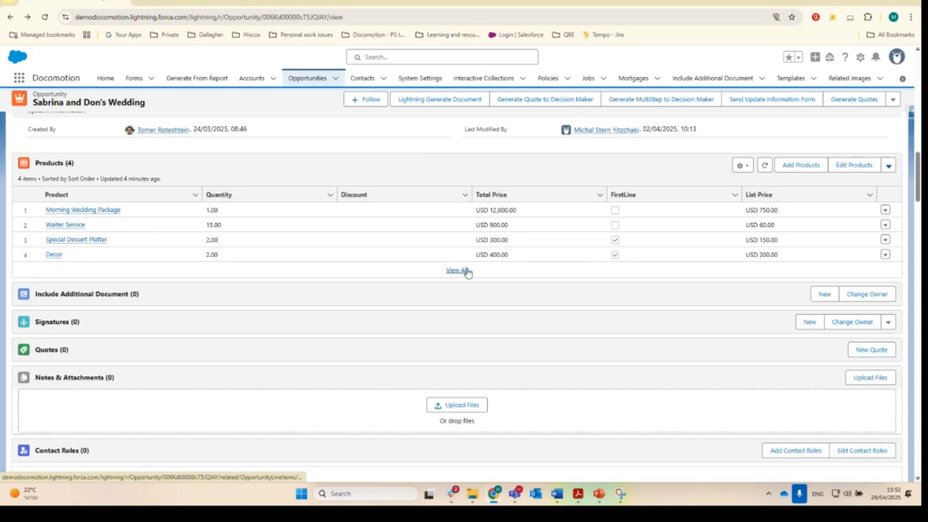
pyautogui.click(457, 271)
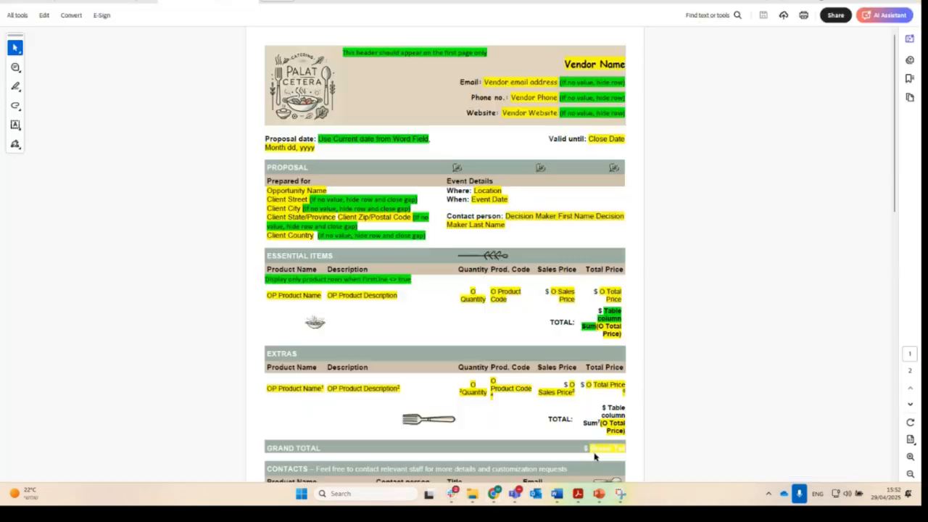
pyautogui.click(578, 493)
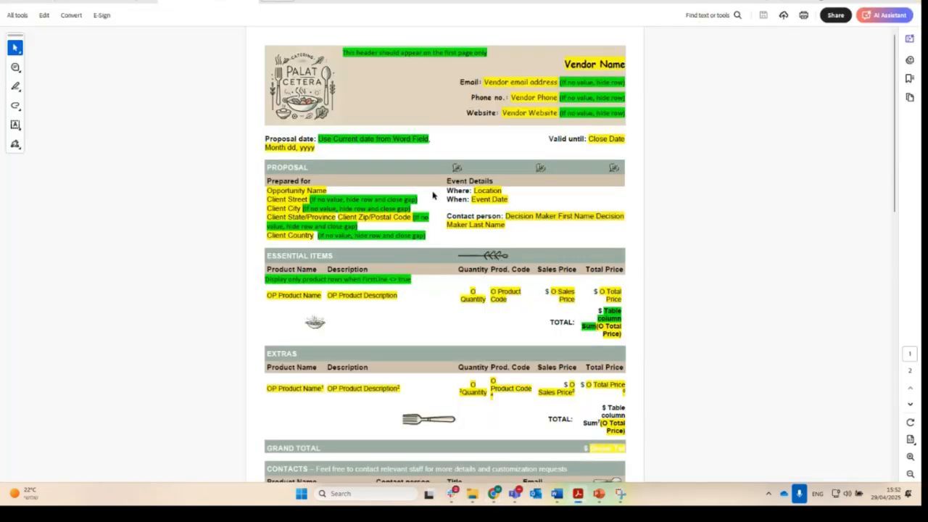
pyautogui.scroll(-1, 418, 192)
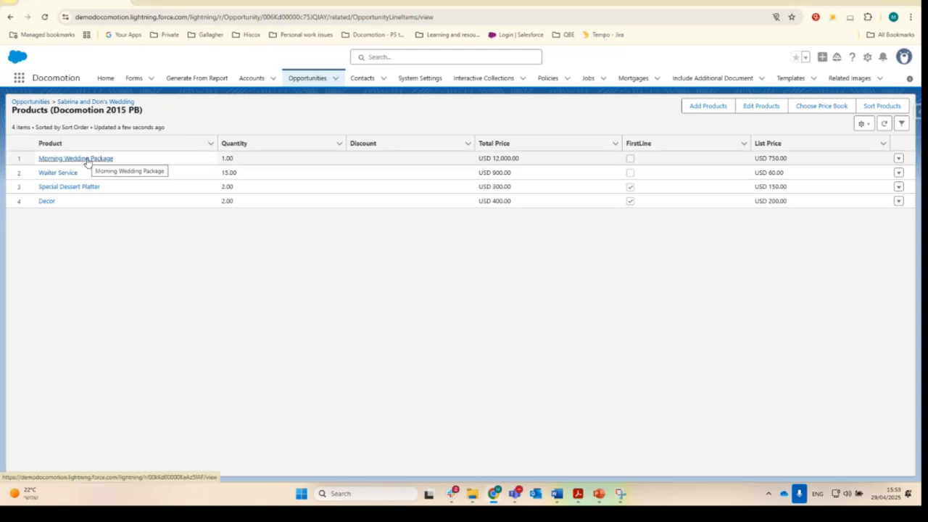
# Inspect all field data of the Morning Wedding Package opportunity product in Salesforce Inspector, and return to the opportunity's product list
pyautogui.click(87, 160)
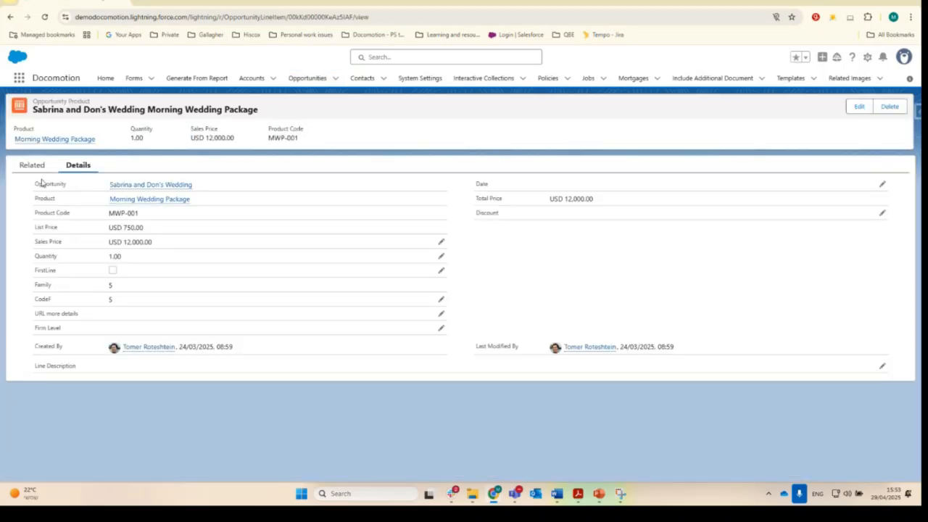
pyautogui.click(917, 110)
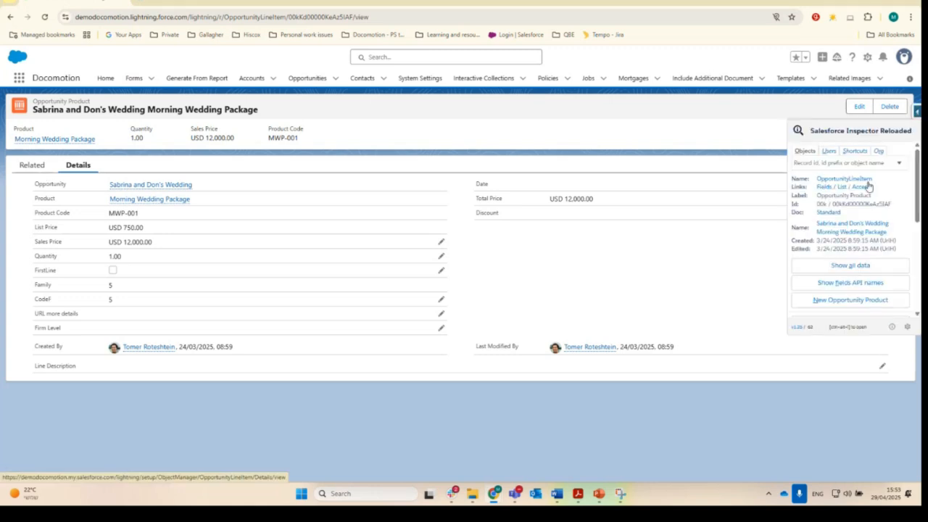
pyautogui.click(849, 266)
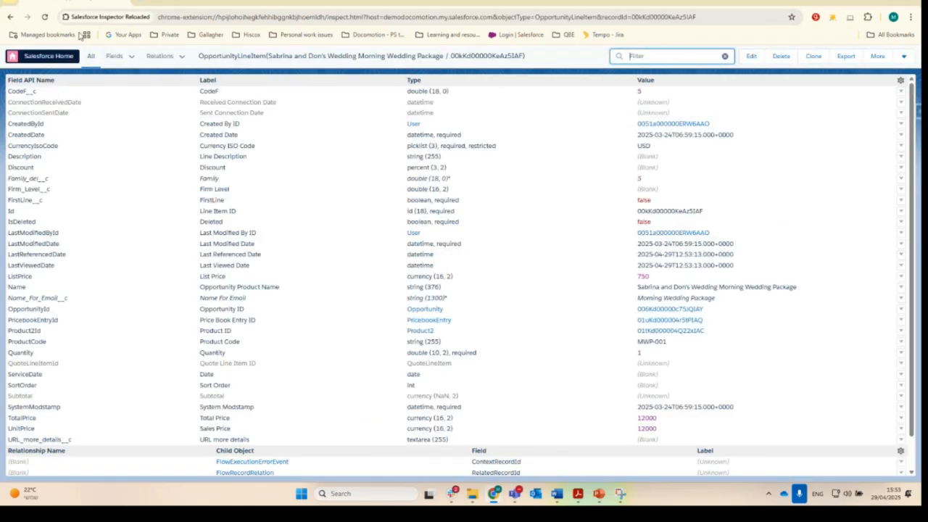
pyautogui.click(10, 16)
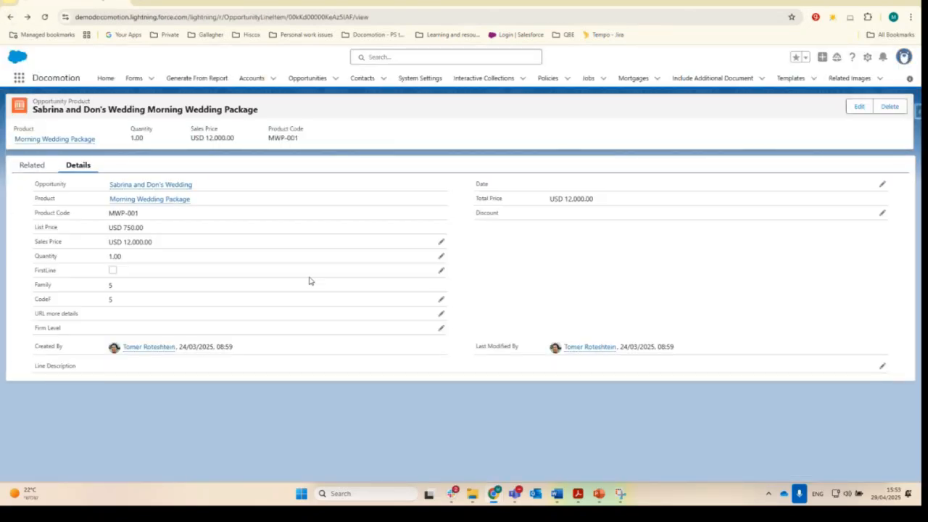
pyautogui.click(10, 16)
# Filter the opportunity's full data for "prod", examine the OpportunityLineItem child object's fields, and return to the product list
pyautogui.click(916, 112)
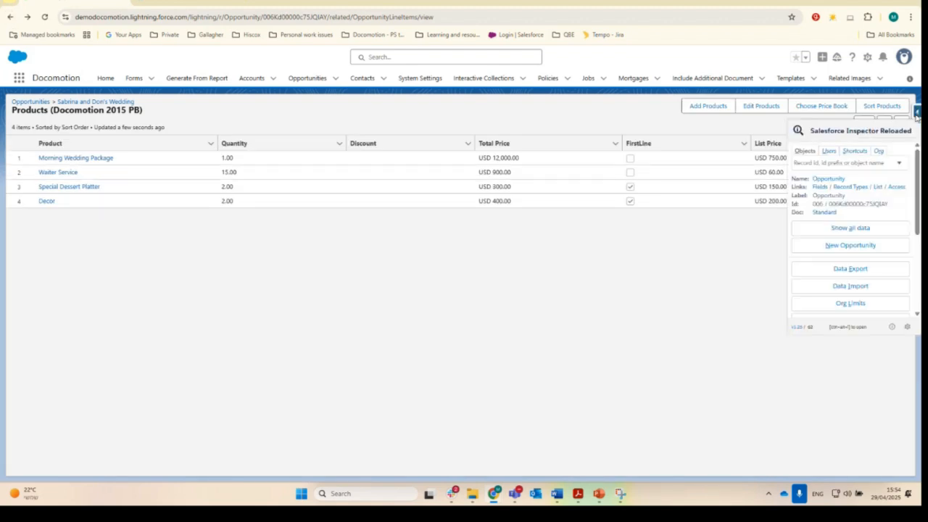
pyautogui.click(849, 266)
pyautogui.write('prod')
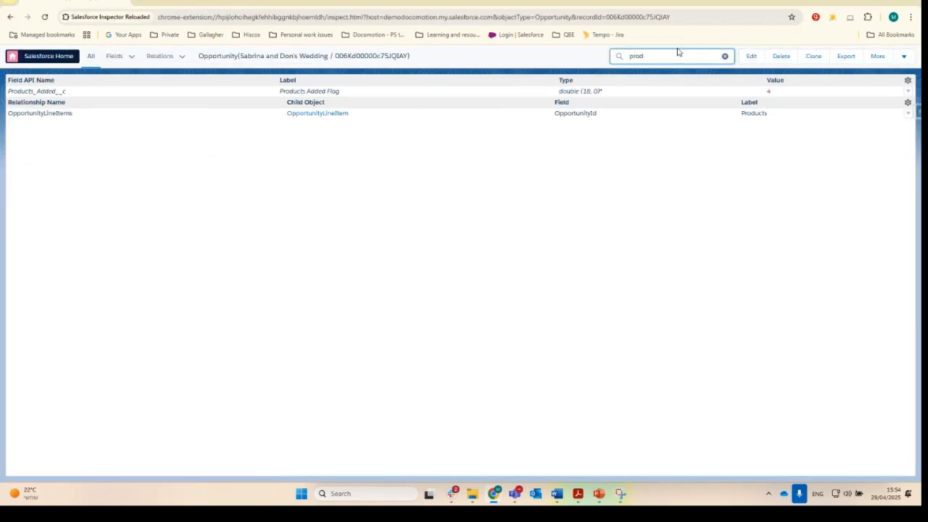
pyautogui.click(307, 116)
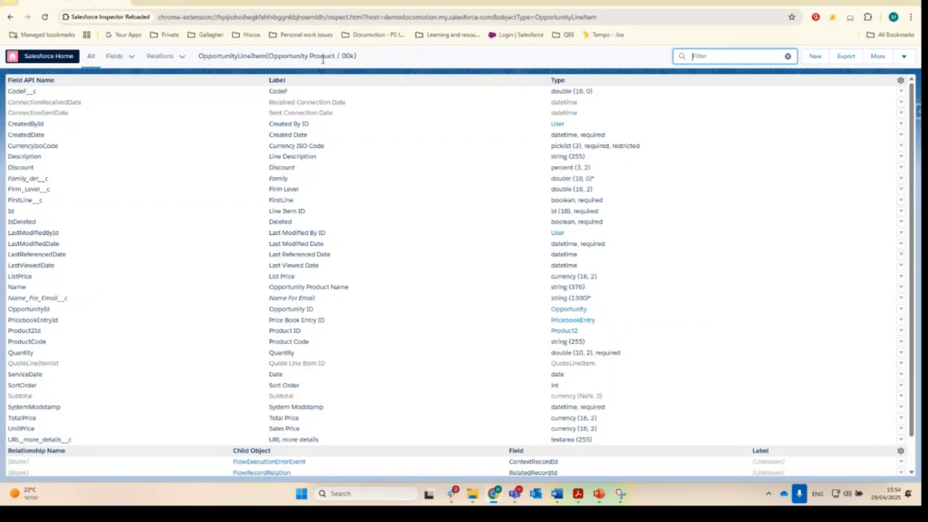
pyautogui.rightClick(11, 17)
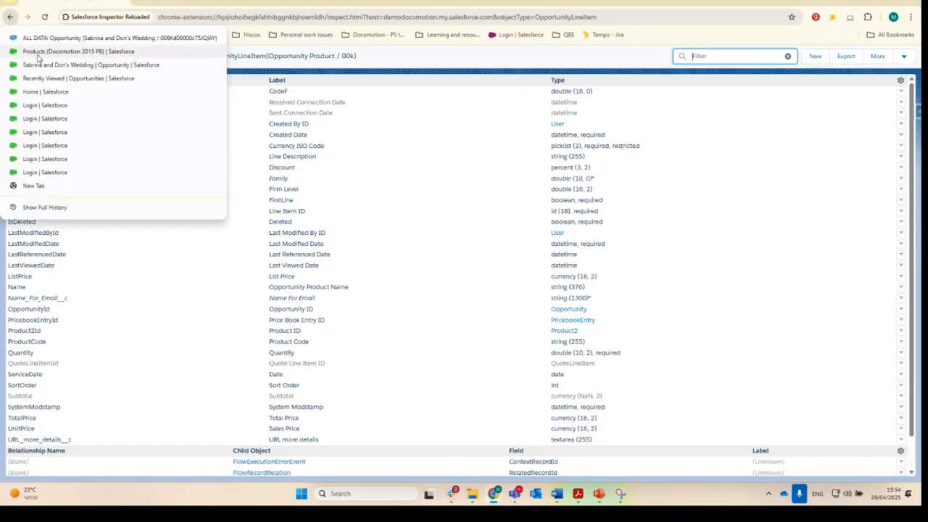
pyautogui.click(44, 52)
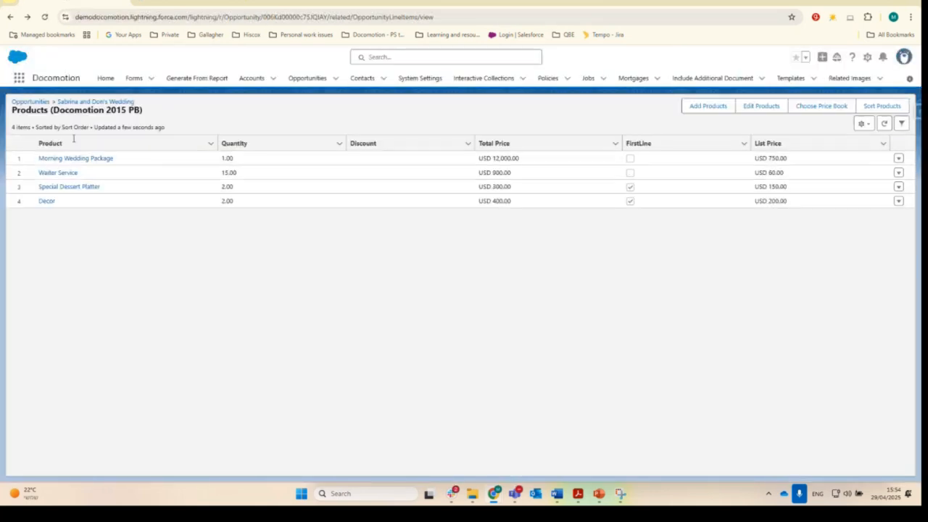
# In Word, map O Quantity (N,NNN), Product Code, sales Price (UnitPrice, N,NNN.NN) and Total Price (N,NNN.NN) via (R) Opportunity Product (OpportunityLineItems)>
pyautogui.click(72, 163)
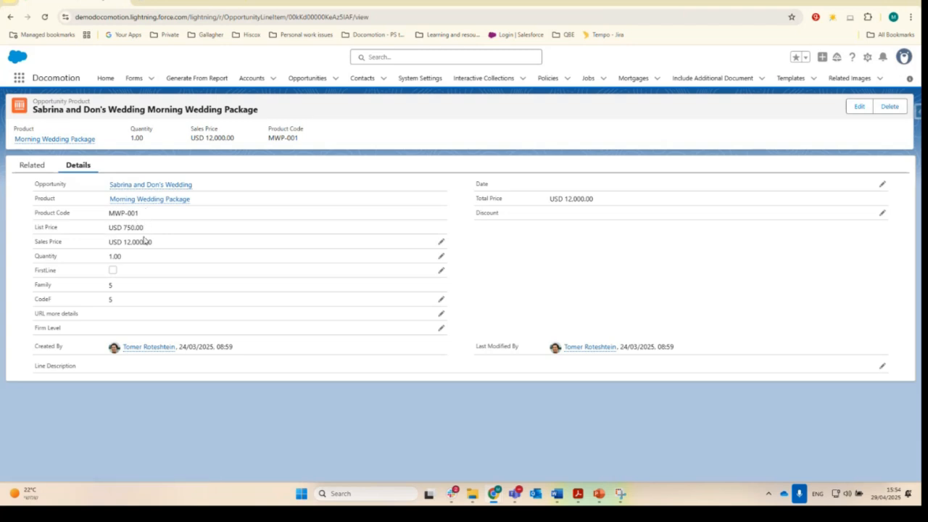
pyautogui.hotkey('alt', 'Tab')
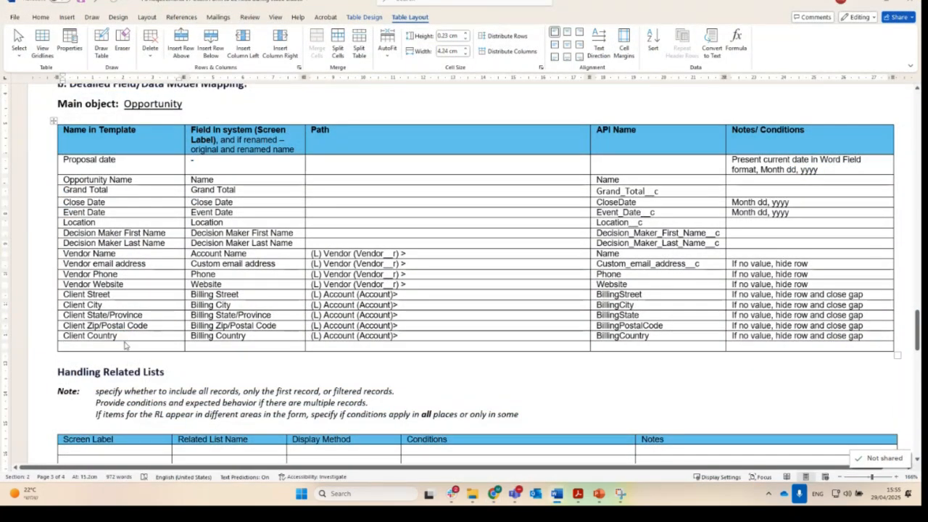
pyautogui.write('O Quantity\tQuantity\t(R) Opportunity Product (OpportunityLineItems)>\tQuantity\tN,NNN O Product Code\tProduct Code\t(R) Opportunity Product (OpportunityLineItems)>\tProductCode\t O sales Price\tsales Price\t(R) Opportunity Product (OpportunityLineItems)>\tUnitPrice\tN,NNN.NN O Total Price\tTotal Price\t(R) Opportunity Product (OpportunityLineItems)>\tTotalPrice\tN,NNN.NN')
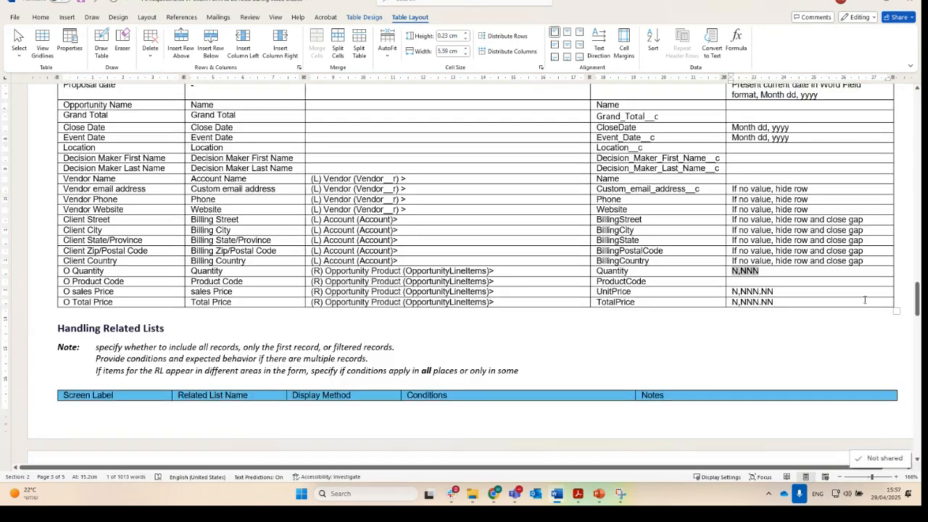
# Add a FirstLine row mapped to FirstLine__c via (R) Opportunity Product (OpportunityLineItems)>, noting that it is used to filter products
pyautogui.click(862, 300)
pyautogui.press('Tab')
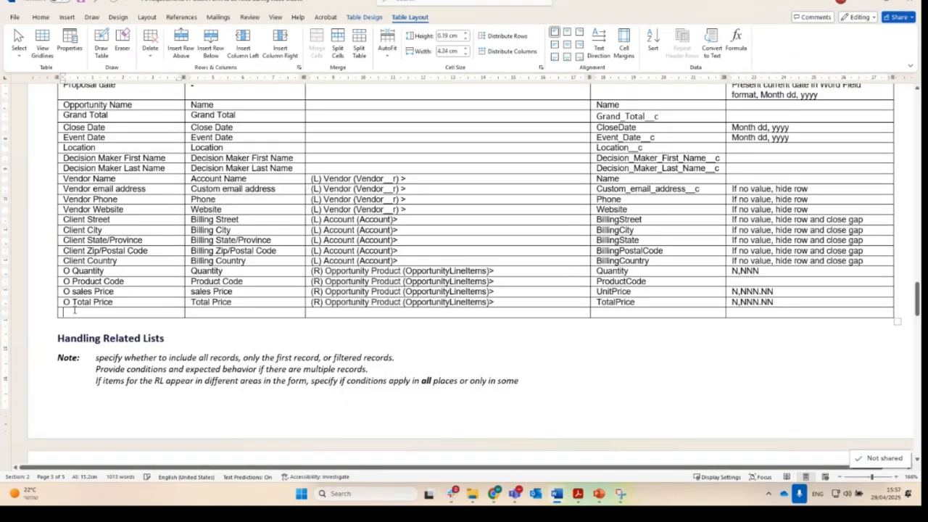
pyautogui.write('FirstLine\tFirstLine\t(R) Opportunity Product (OpportunityLineItems)>\tFirstLine__c\tUsed to filter products according to Essential Items/Extras')
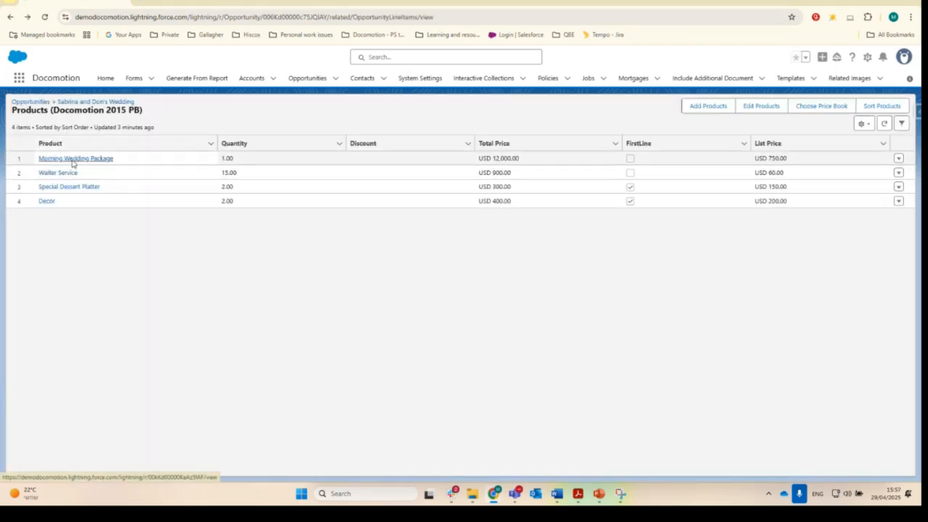
# Open the Morning Wedding Package product record from its Salesforce opportunity product and examine the product name and description fields
pyautogui.click(73, 159)
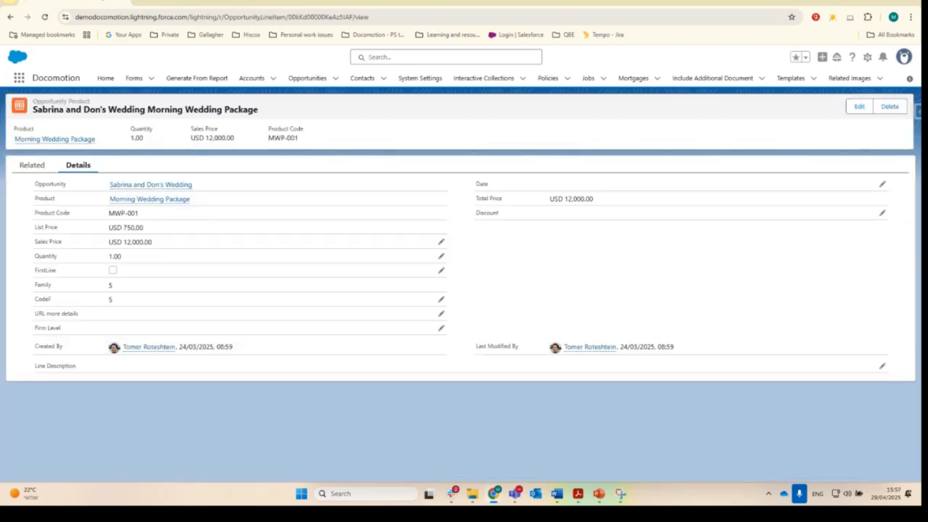
pyautogui.moveTo(139, 207)
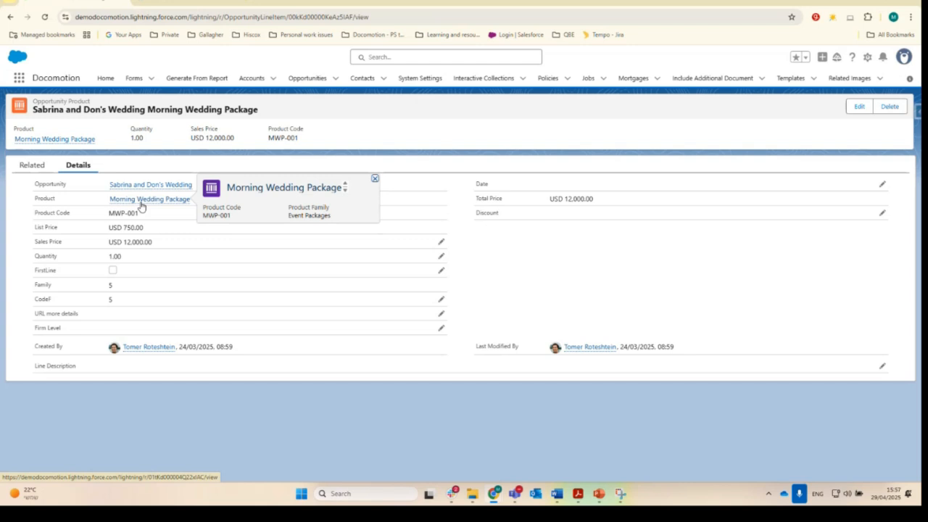
pyautogui.click(141, 204)
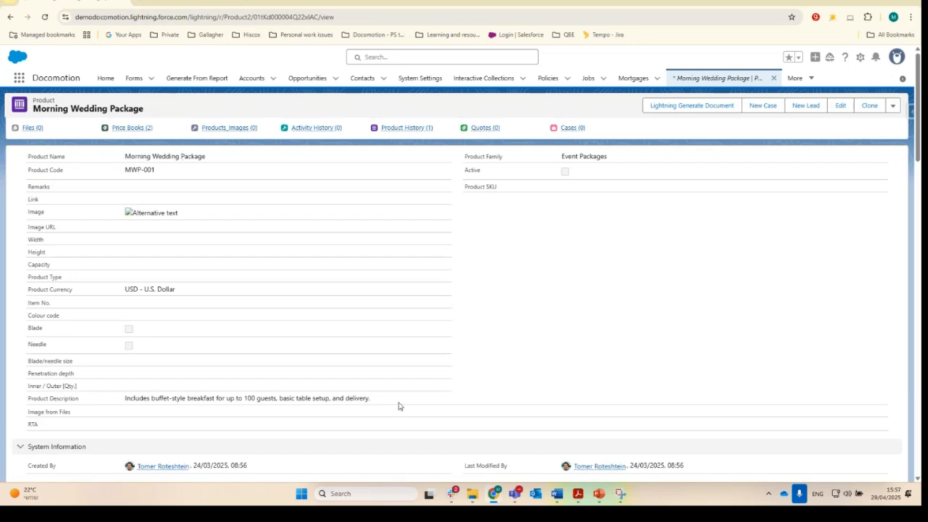
pyautogui.scroll(-2, 398, 406)
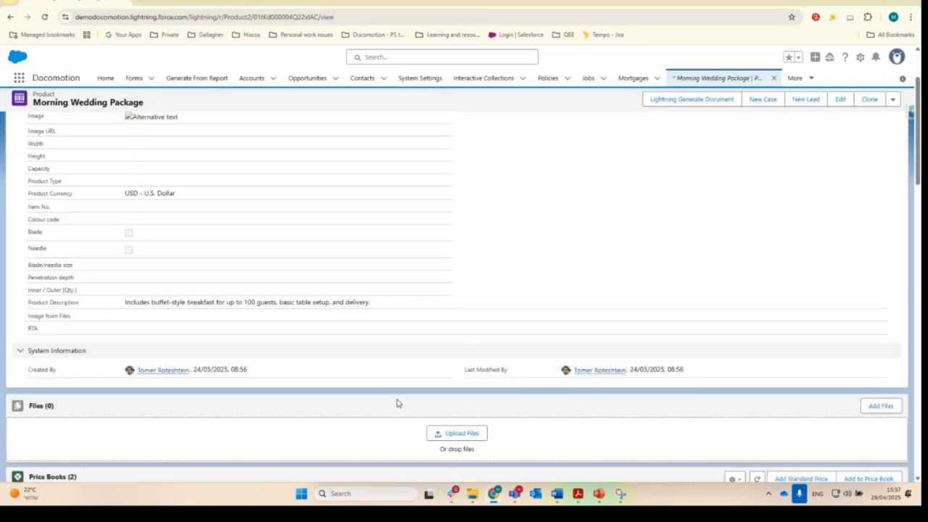
# In Word, map OP Product Name (Name) and OP Product Description (Description) via (R) Opportunity Product (OpportunityLineItems)> (L) Product (Product2)>
pyautogui.scroll(-1, 464, 440)
pyautogui.click(557, 493)
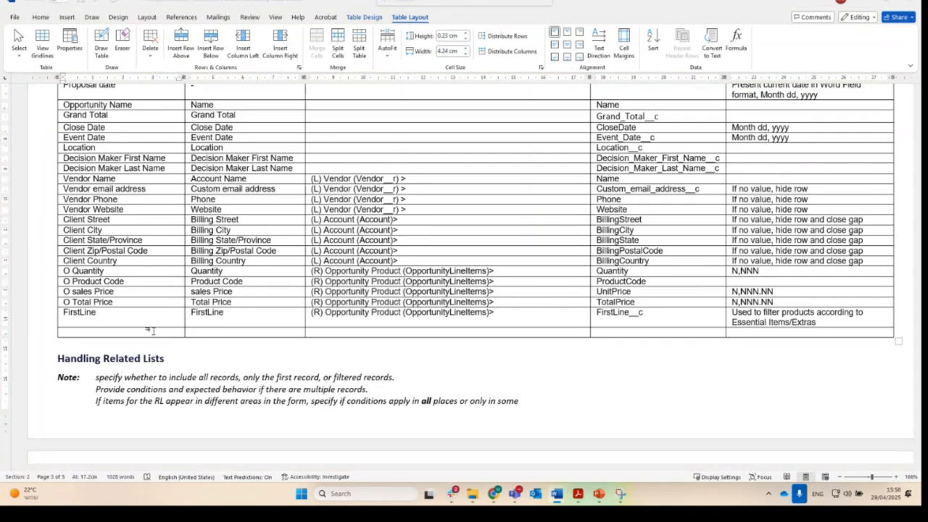
pyautogui.write('OP Product Name\tProduct Name\t(R) Opportunity Product (OpportunityLineItems)> (L) Product (Product2)>\tName OP Product Description\tProduct Description\t(R) Opportunity Product (OpportunityLineItems)> (L) Product (Product2)>\tDescription')
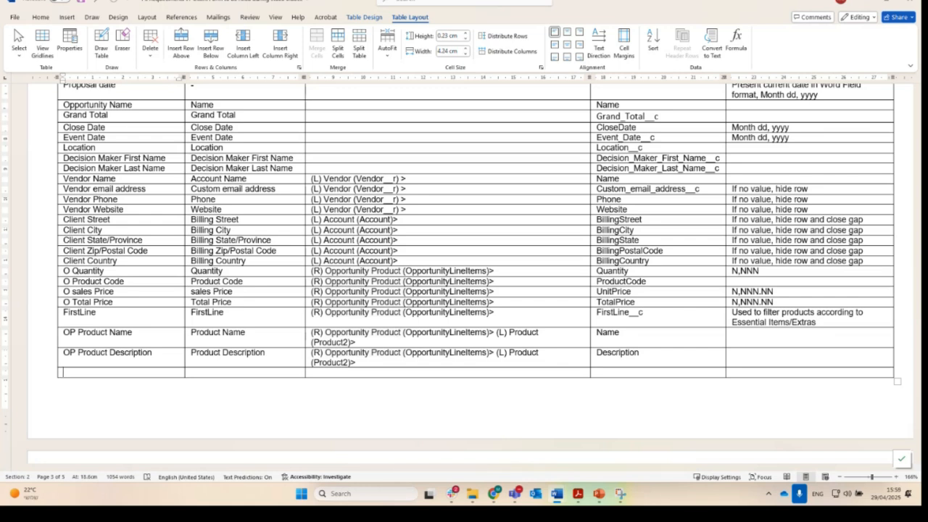
# Under Handling Related Lists, add OpportunityLineItems as a table with all records, with FirstLine = false for Essential Items, true for Extras, and the columns to show
pyautogui.scroll(-2, 319, 294)
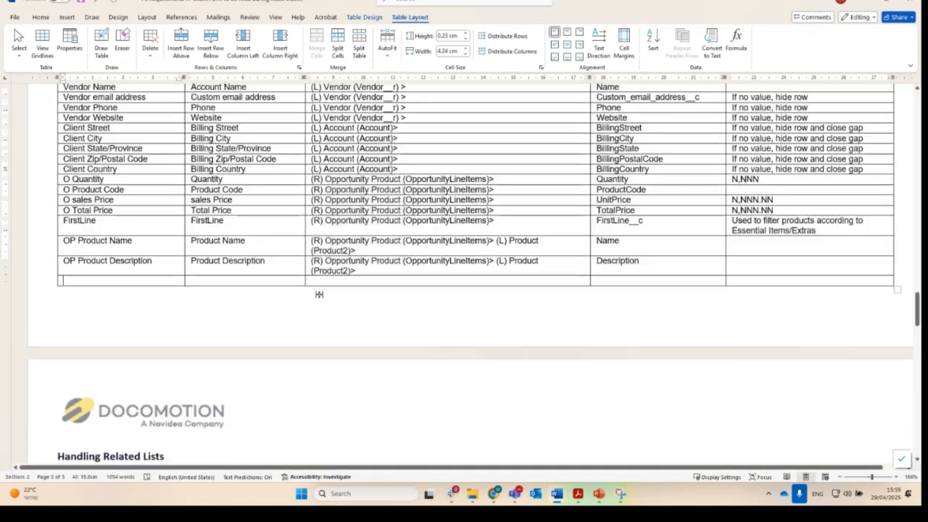
pyautogui.scroll(-5, 319, 295)
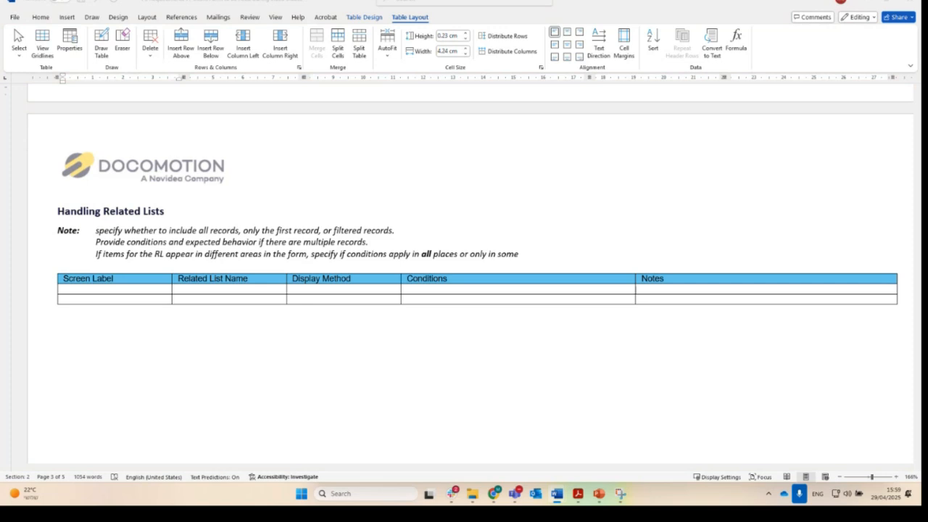
pyautogui.click(142, 292)
pyautogui.write('Products / Opportunity Products\tOpportunityLineItems\tTable with all records\tIn Essential Items table, Include where FirstLine = false. In Extras table, Include where FirstLine = true\tShow columns: Product Name, Product Description, Quantity, Product Code, Sales Price, Total Price')
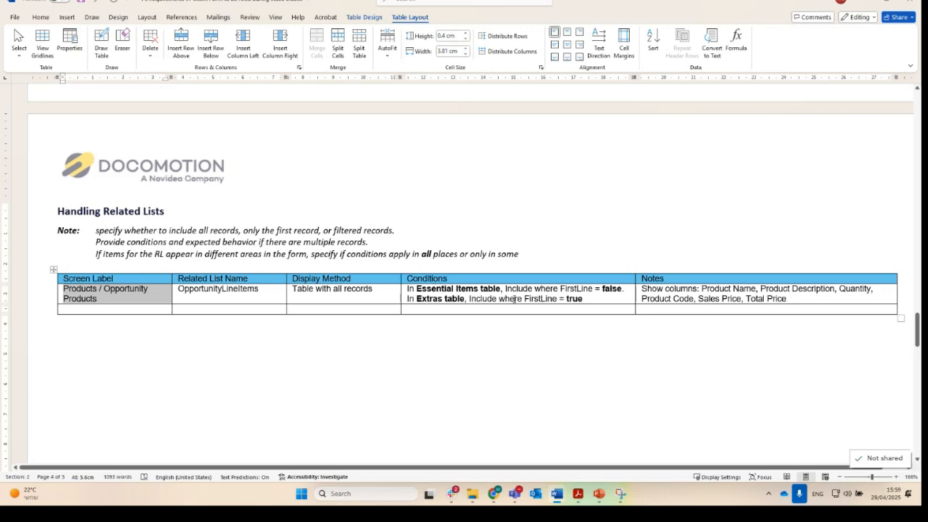
# Check the Palacetera template PDF, and in Word map Column Sum (O Total Price) via (R) Opportunity Product (OpportunityLineItems)>, noting totals follow each table's criteria
pyautogui.moveTo(586, 490)
pyautogui.click(605, 444)
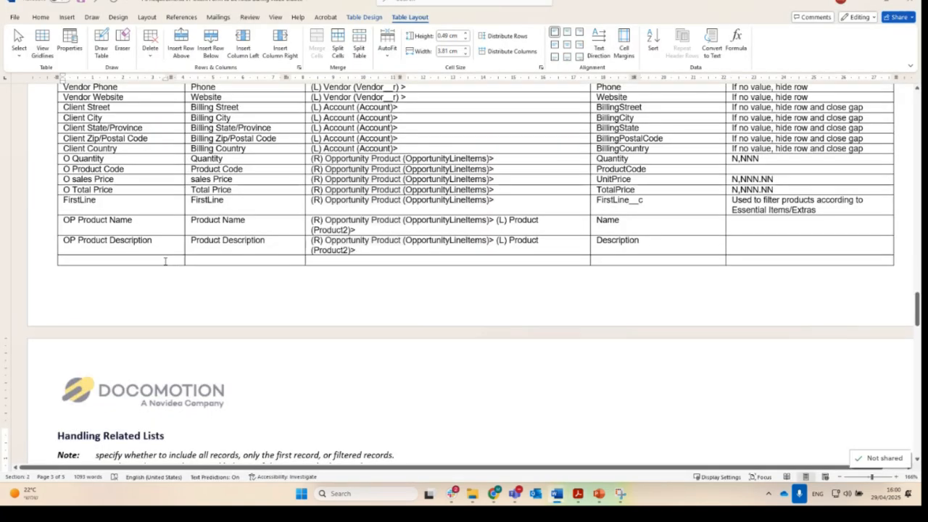
pyautogui.click(165, 261)
pyautogui.write('Column Sum (O Total Price)\tColumn Sum (Total Price)\t(R) Opportunity Product (OpportunityLineItems)>\t–\tPresent total of Total Price Column according to the criteria of each table.')
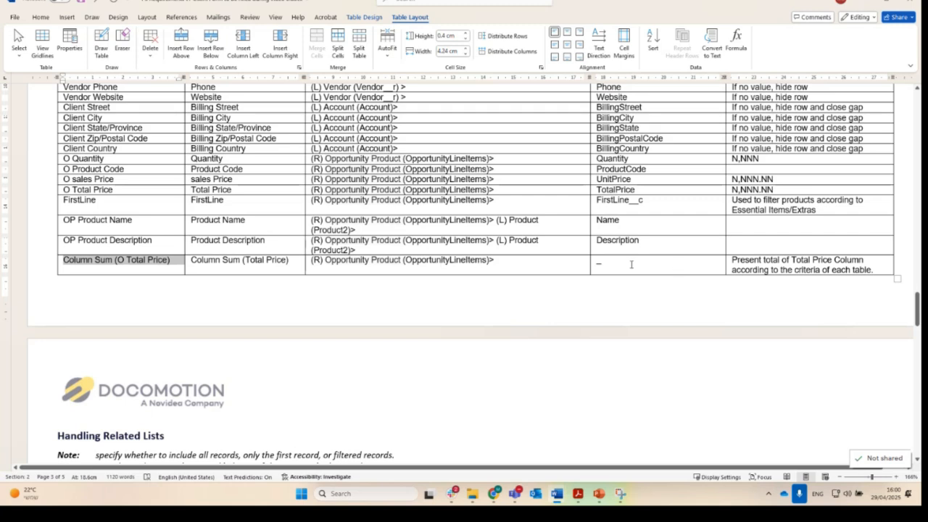
# In Salesforce, examine the Waiter Service opportunity product's related event assignments, the Head Waiter assignment's fields and its linked contact record
pyautogui.hotkey('alt', 'Tab')
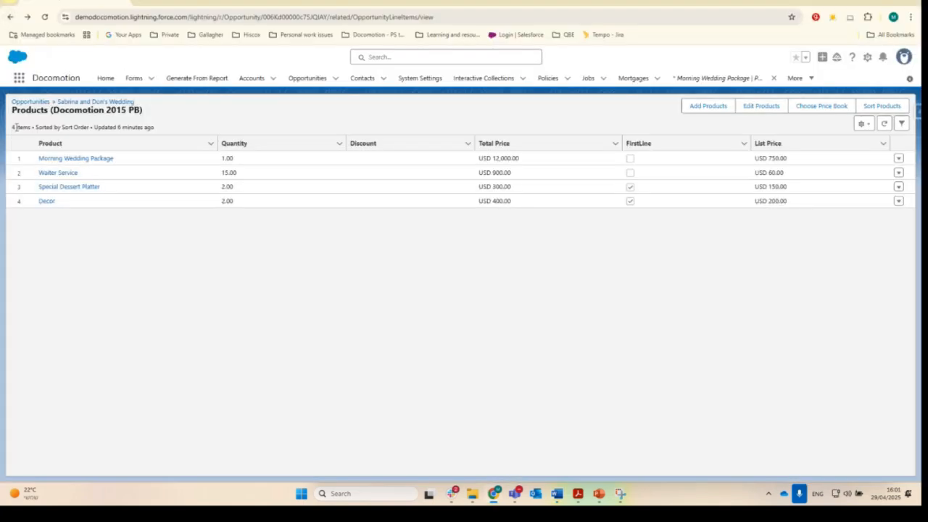
pyautogui.click(52, 174)
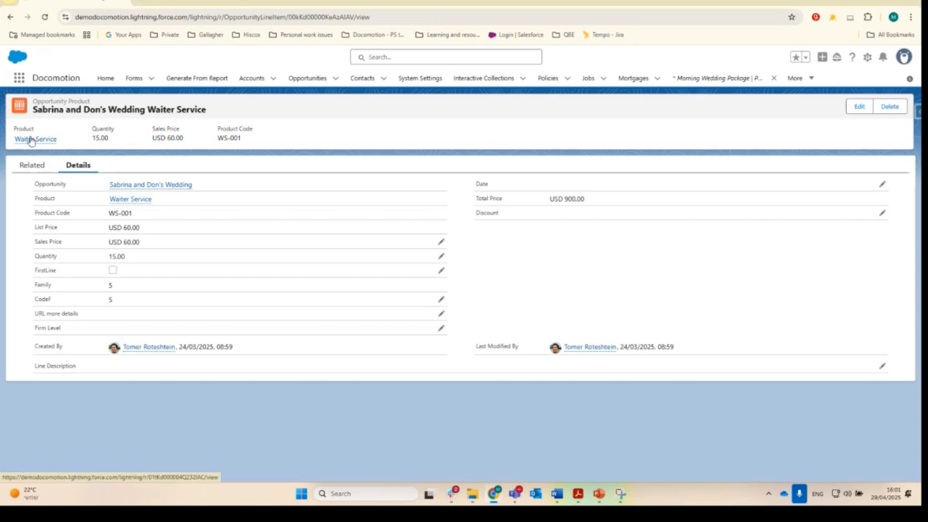
pyautogui.click(29, 165)
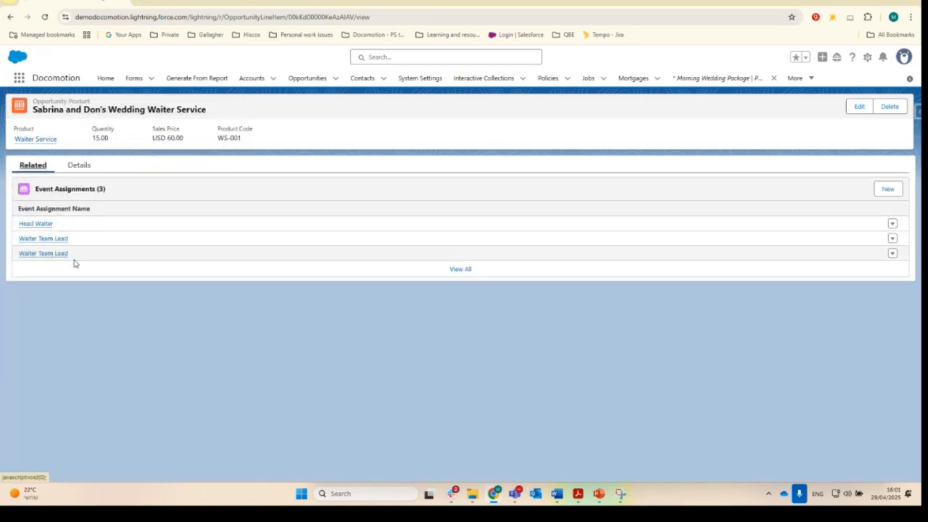
pyautogui.click(35, 224)
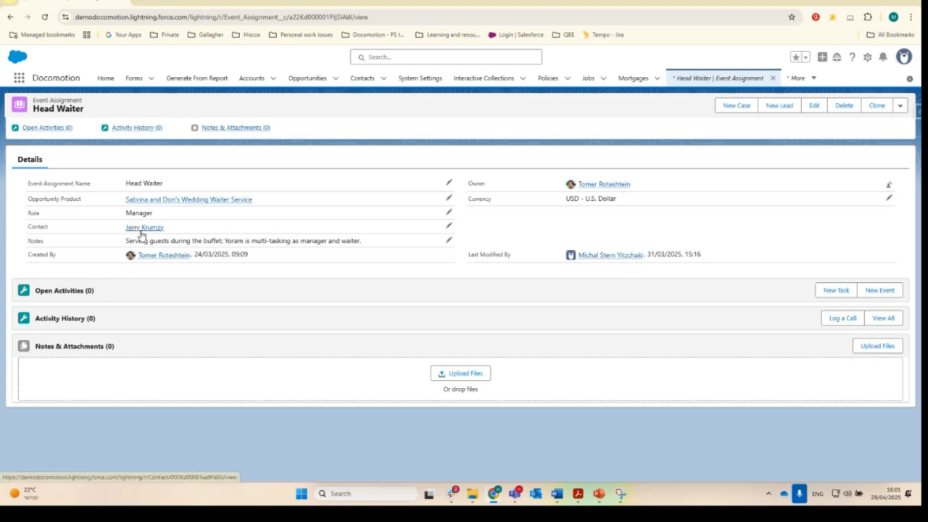
pyautogui.moveTo(140, 233)
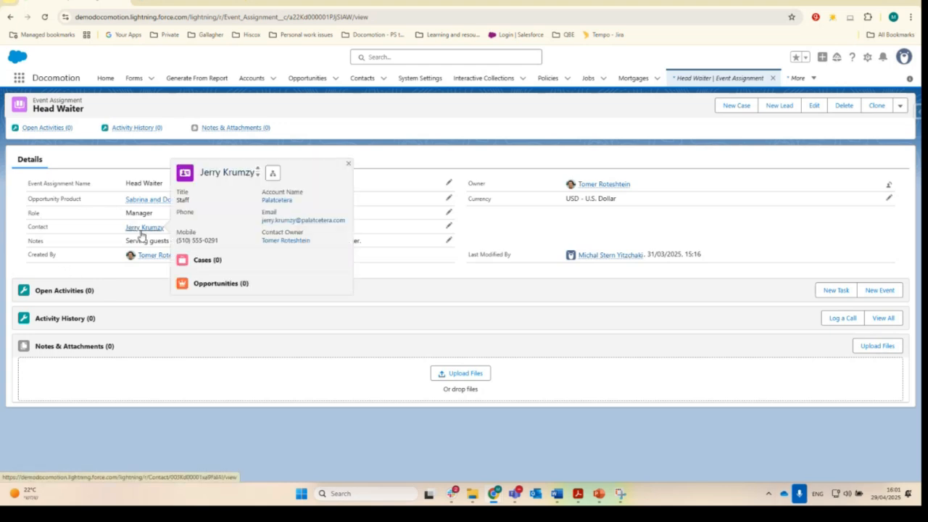
pyautogui.click(145, 227)
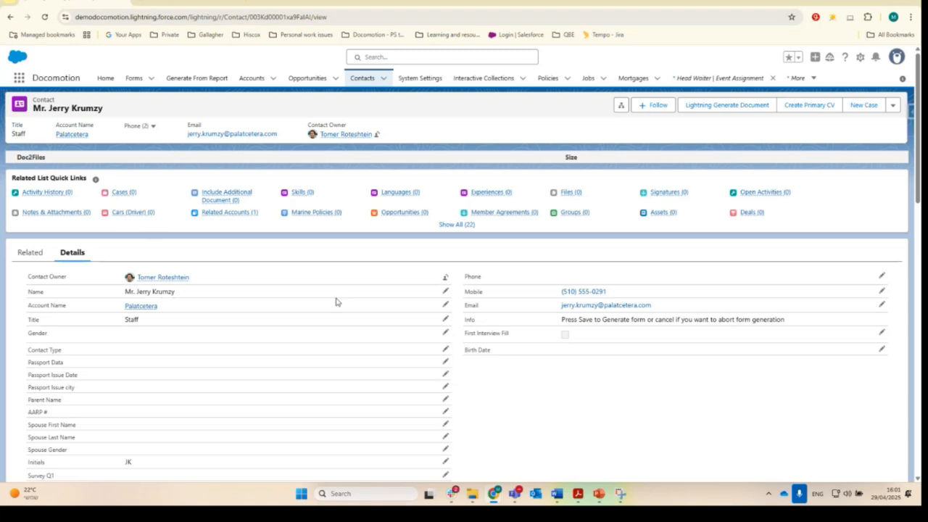
# In Word, add mapping rows for the contact person's Full Name, assignment, OE Role (managers only) and Email via Event_Assignments__r, plus an empty row
pyautogui.moveTo(557, 494)
pyautogui.click(557, 428)
pyautogui.hotkey('ctrl', 'v')
pyautogui.scroll(-3, 357, 158)
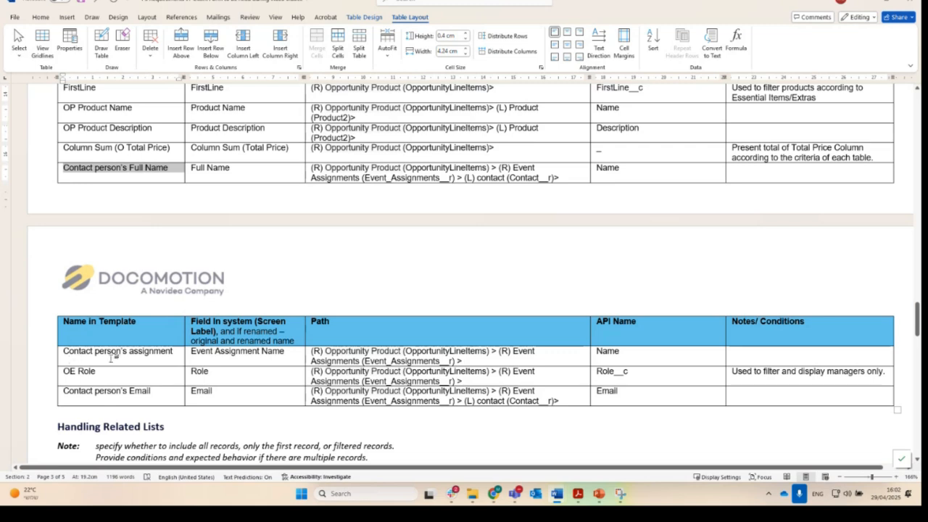
pyautogui.press('Tab')
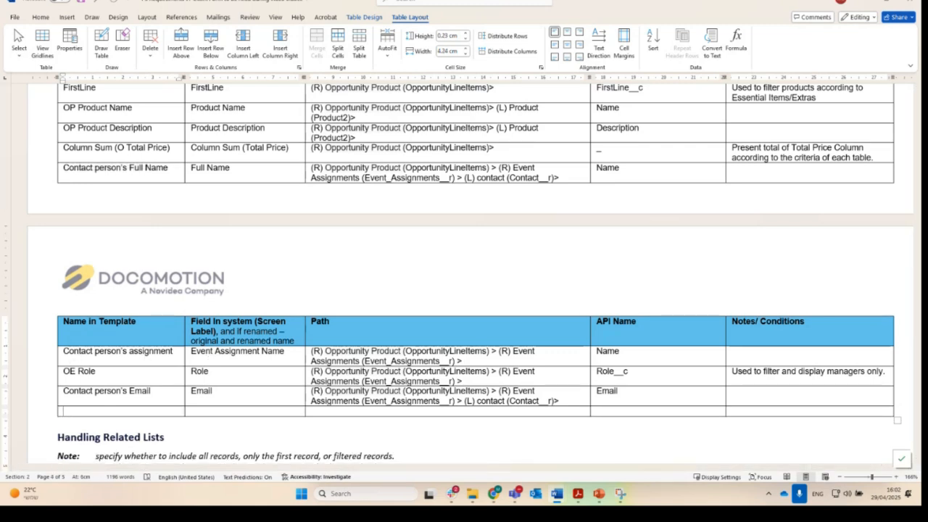
# Add the Event Assignment related list (Event_Assignments__r) as a filtered table, only where Role includes 'Manager', displaying Full Name, Event Assignment Name and Email
pyautogui.scroll(-5, 388, 325)
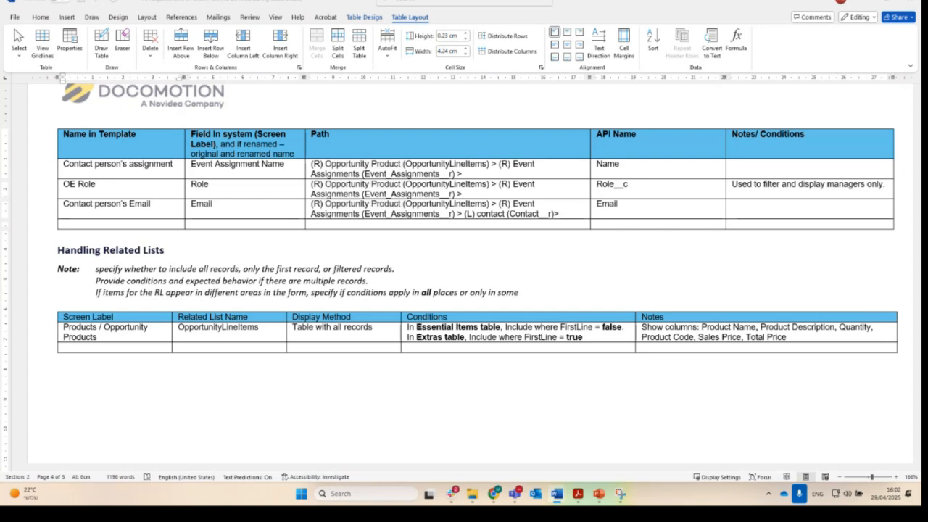
pyautogui.click(127, 348)
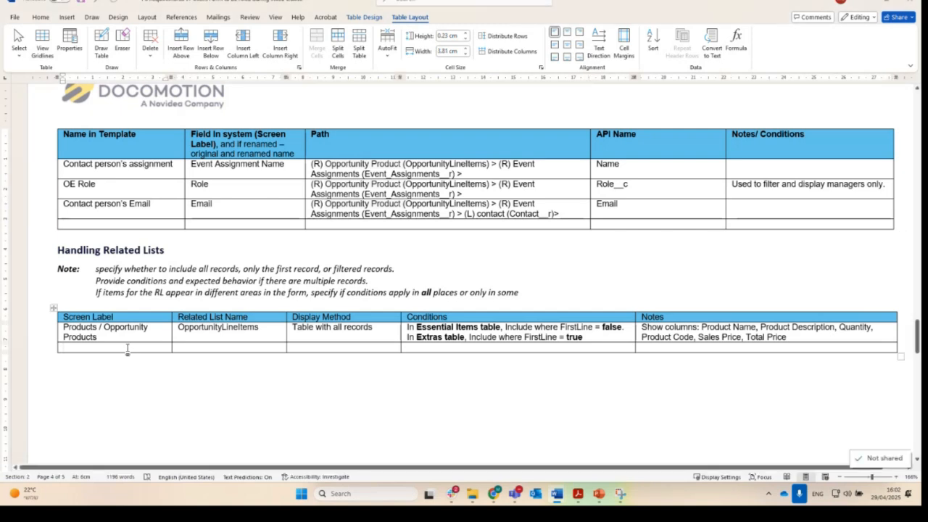
pyautogui.write("Event Assignment\tEvent_Assignments__r\tFiltered table\tInclude only if Role includes 'Manager'\tDisplay Full Name, Event Assignment Name and Email")
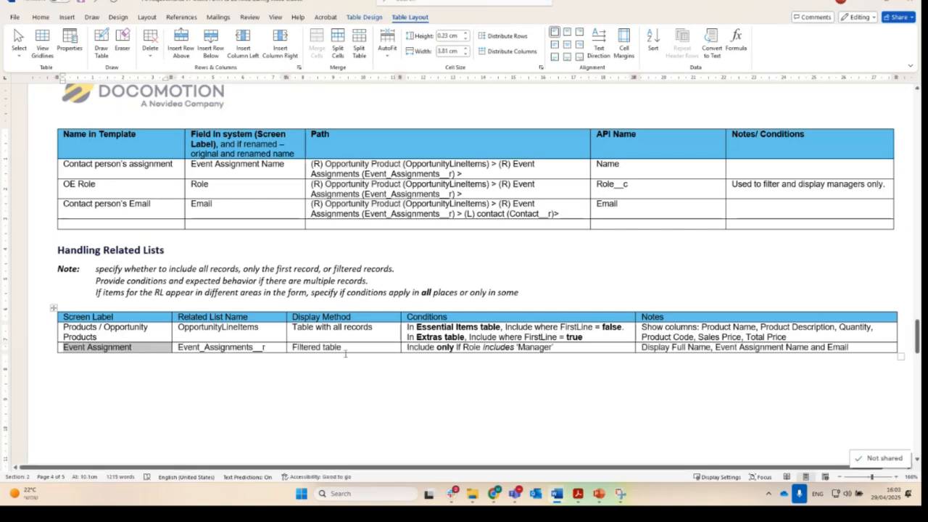
pyautogui.click(329, 353)
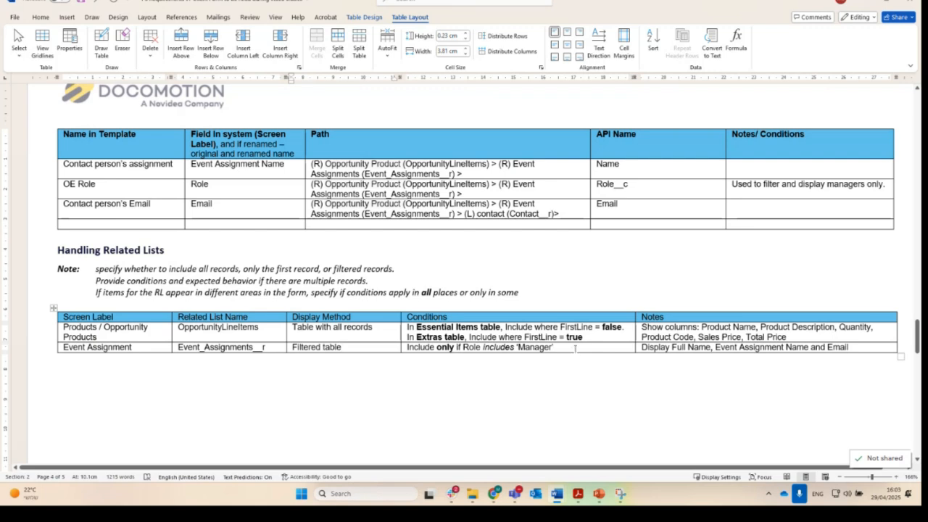
# Review the completed field mapping table and its version grouped into Header and Form Body sections, checking rows from Vendor Name to Contact person's Email
pyautogui.scroll(5, 576, 351)
pyautogui.scroll(7, 576, 349)
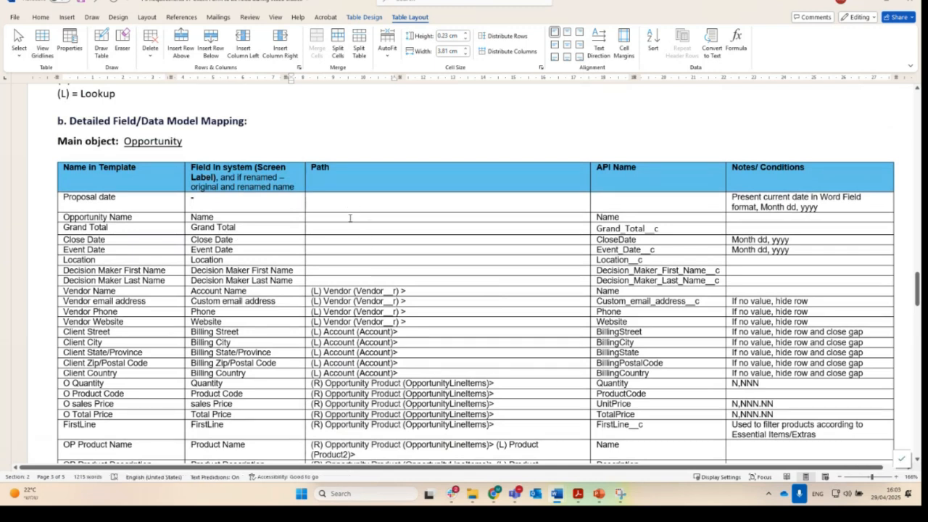
pyautogui.scroll(-3, 349, 237)
pyautogui.scroll(-1, 348, 238)
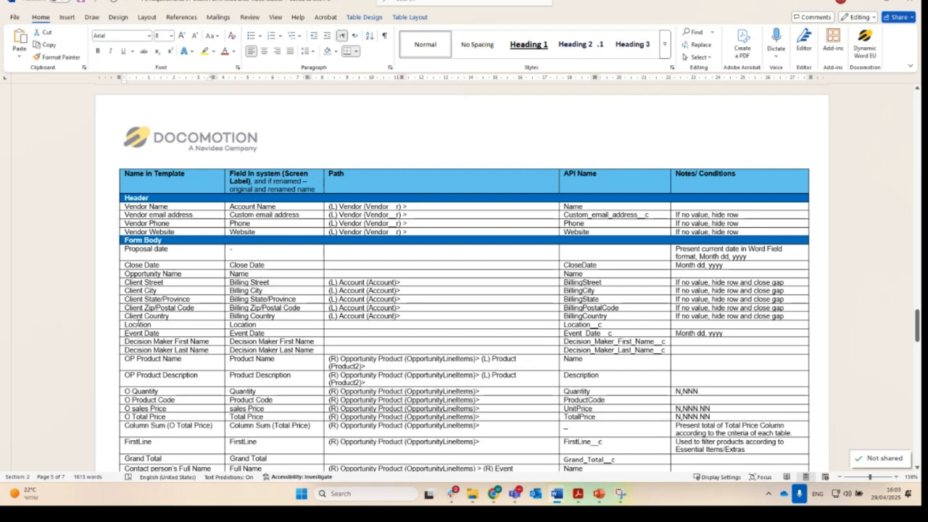
pyautogui.scroll(-1, 137, 350)
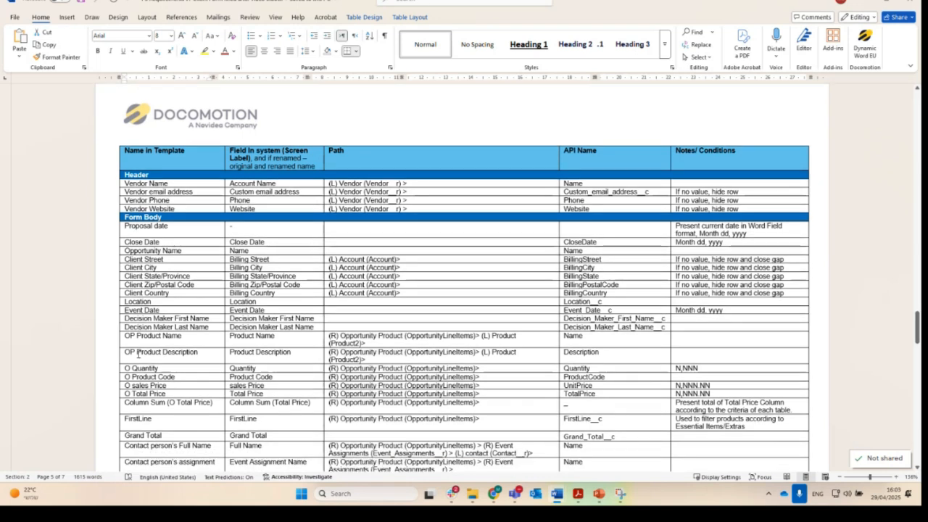
pyautogui.scroll(-3, 137, 354)
pyautogui.scroll(-3, 137, 356)
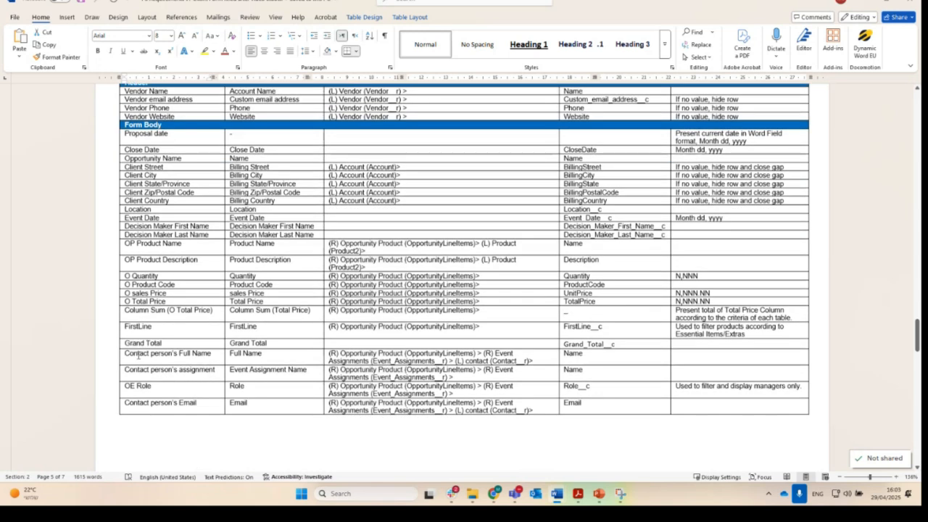
pyautogui.scroll(-1, 138, 355)
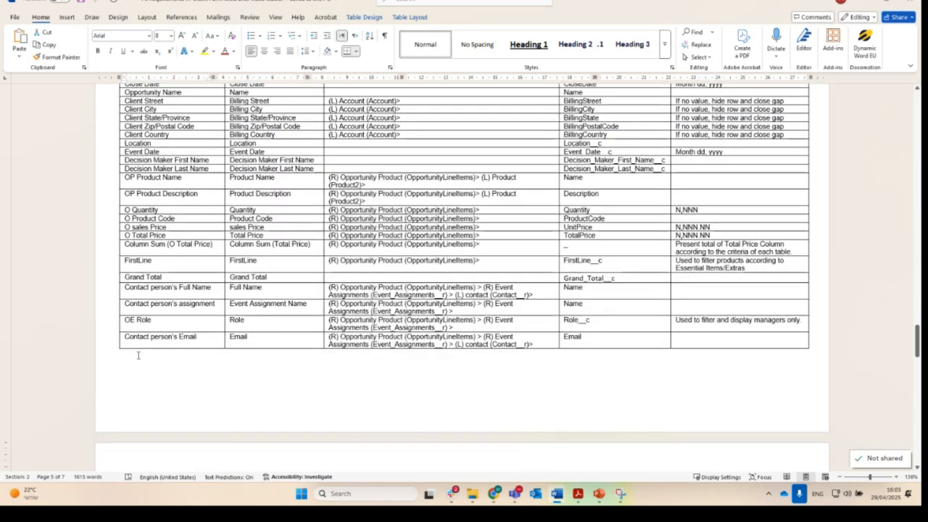
pyautogui.scroll(1, 138, 355)
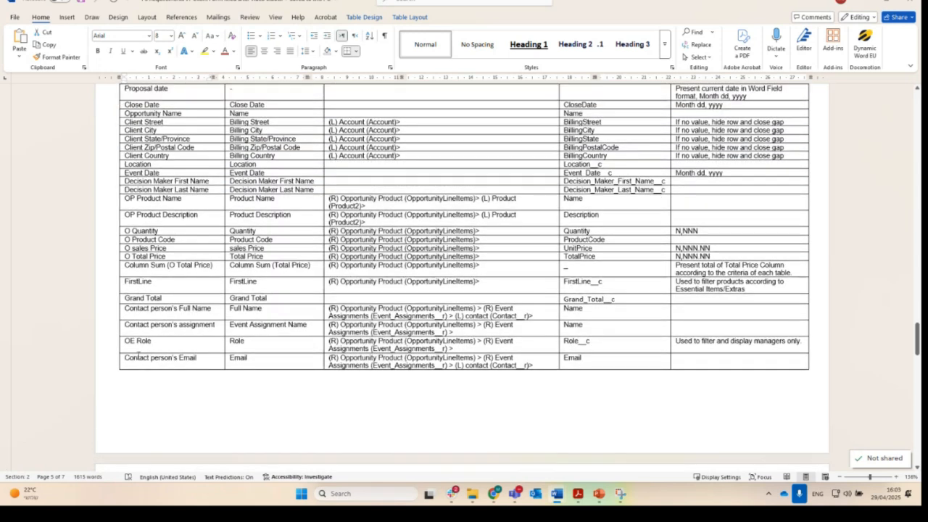
pyautogui.scroll(1, 138, 356)
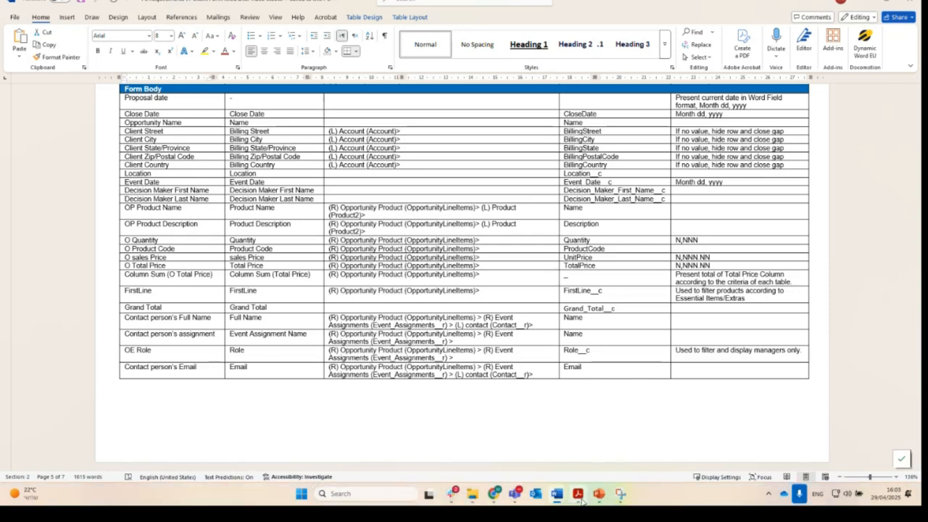
pyautogui.moveTo(578, 501)
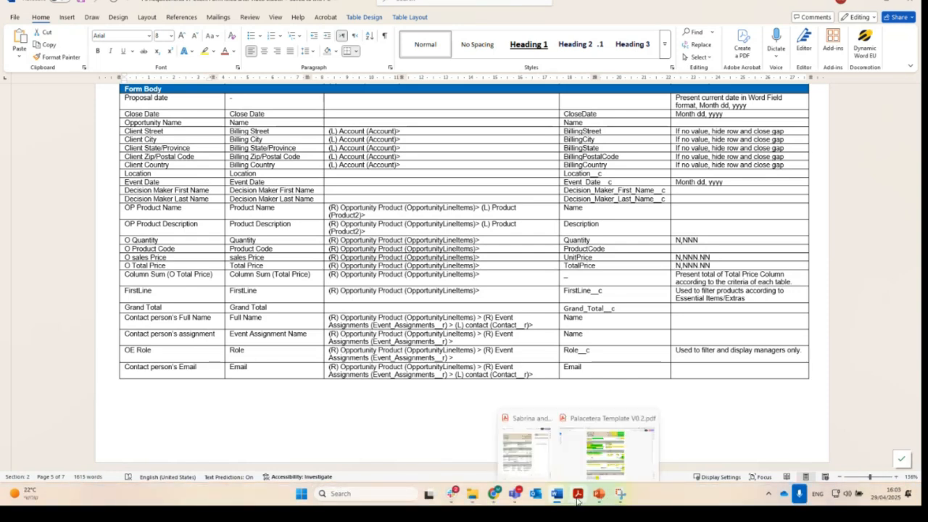